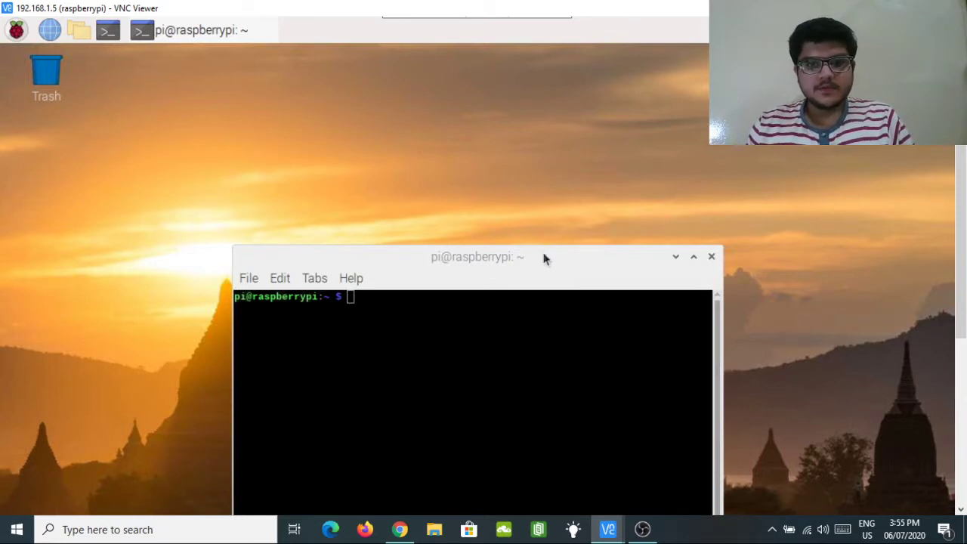
Move the empty LXTerminal window higher on the Pi desktop.
drag(543, 259, 570, 134)
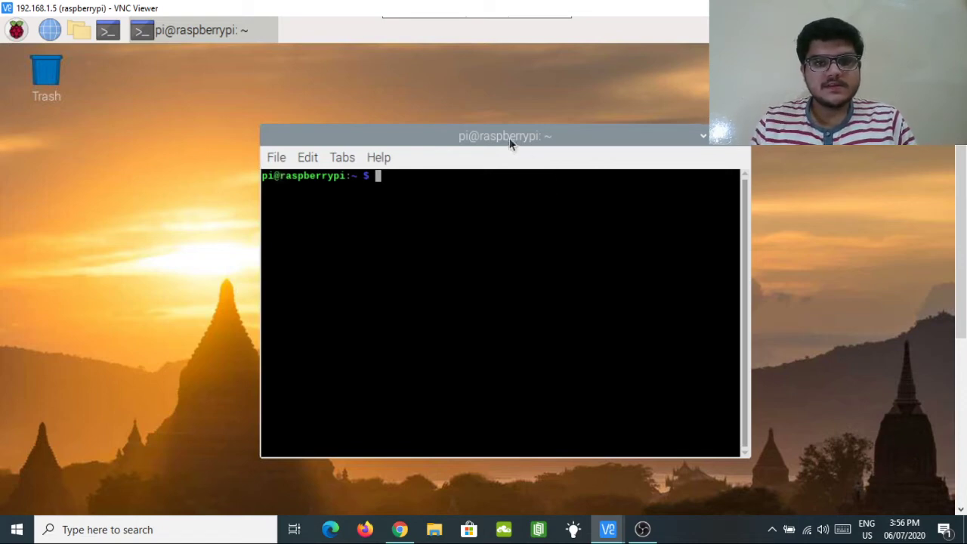
drag(506, 137, 309, 114)
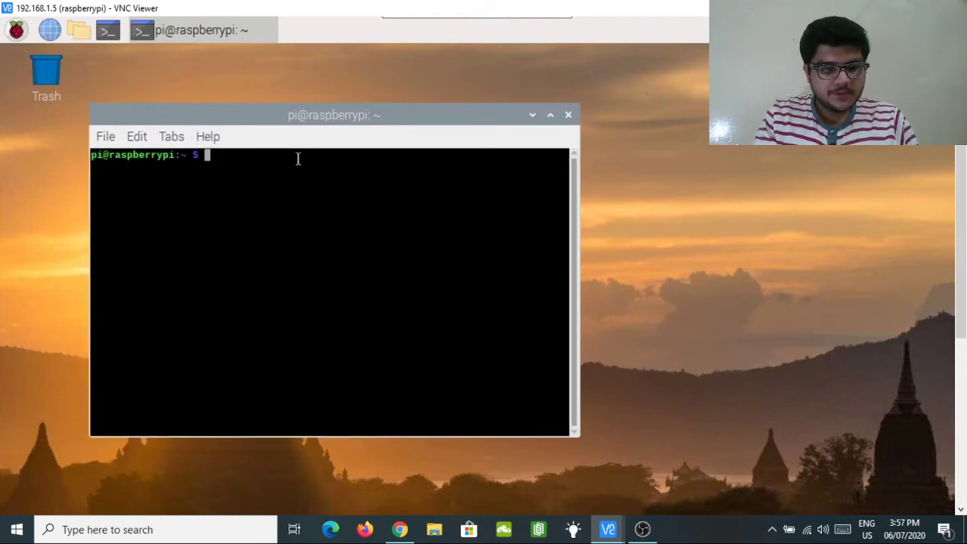
text(curl)
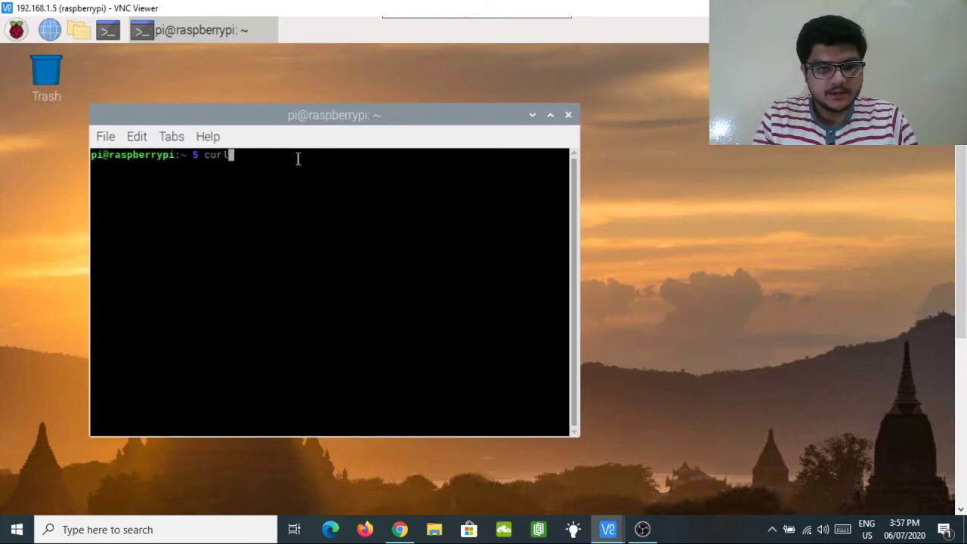
text( -)
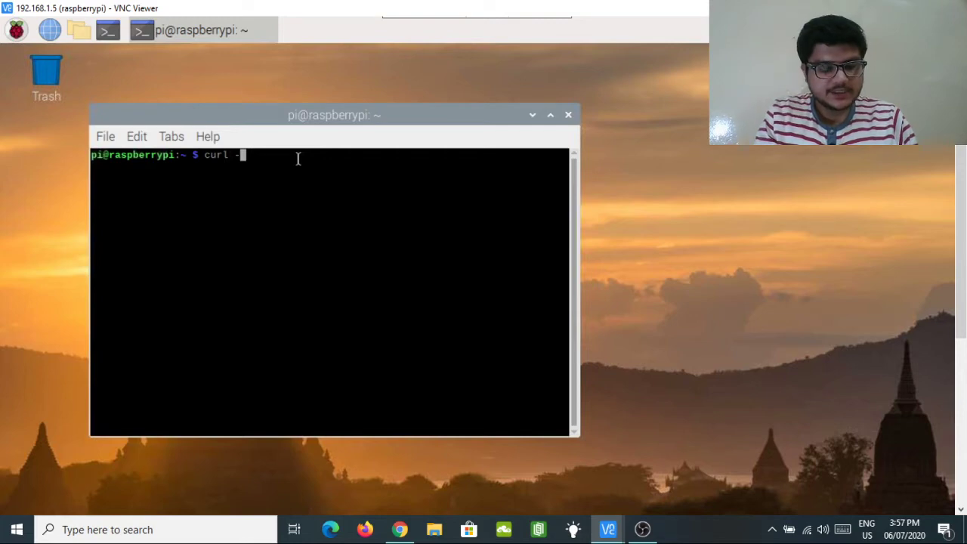
text(sS)
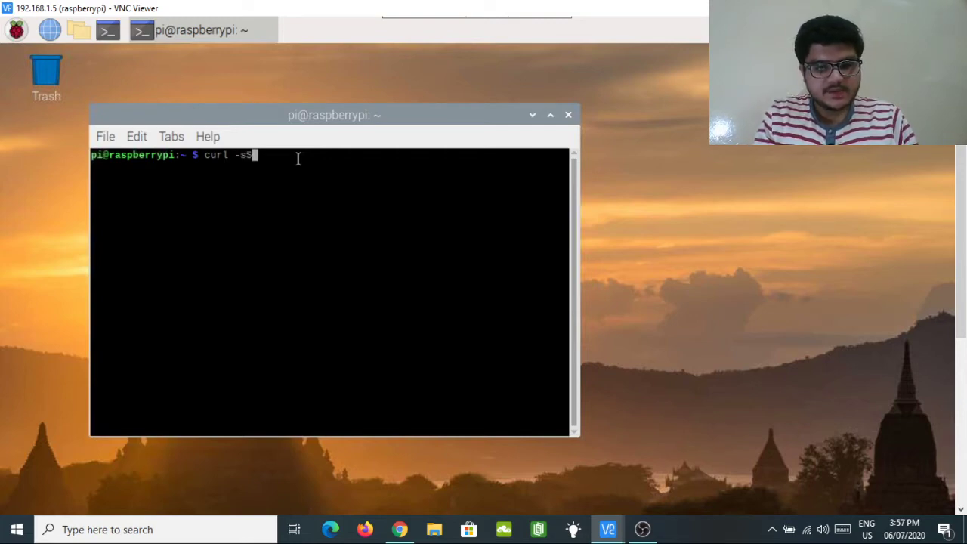
text(L h)
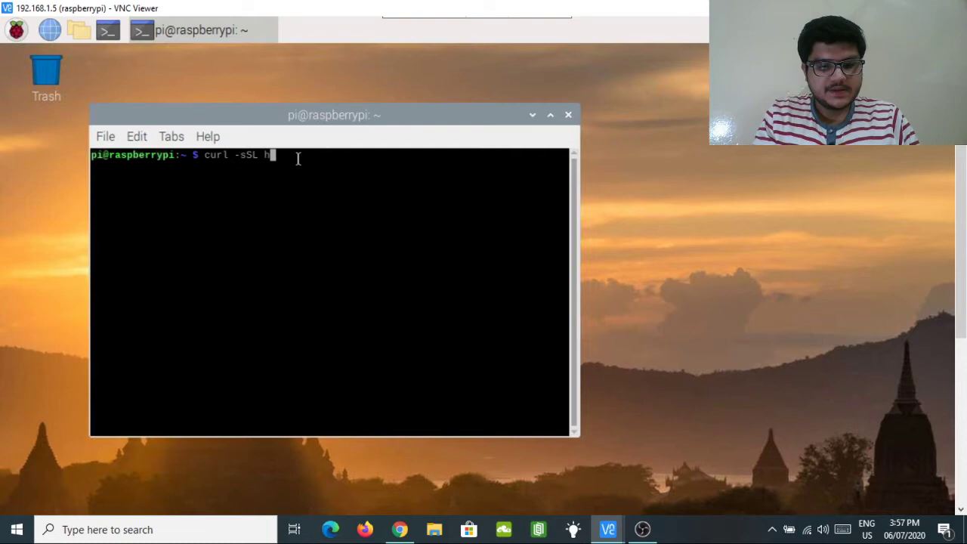
text(ttps)
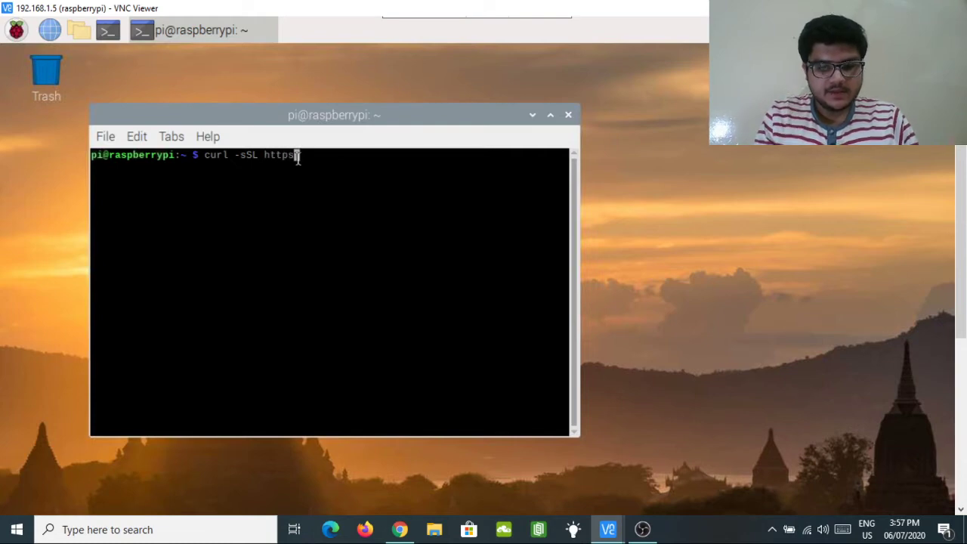
text(://)
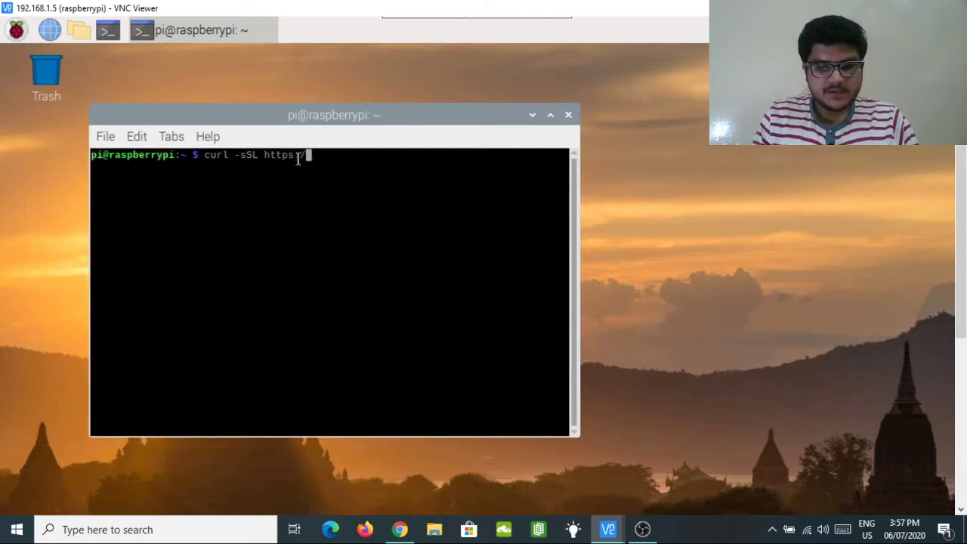
text(install)
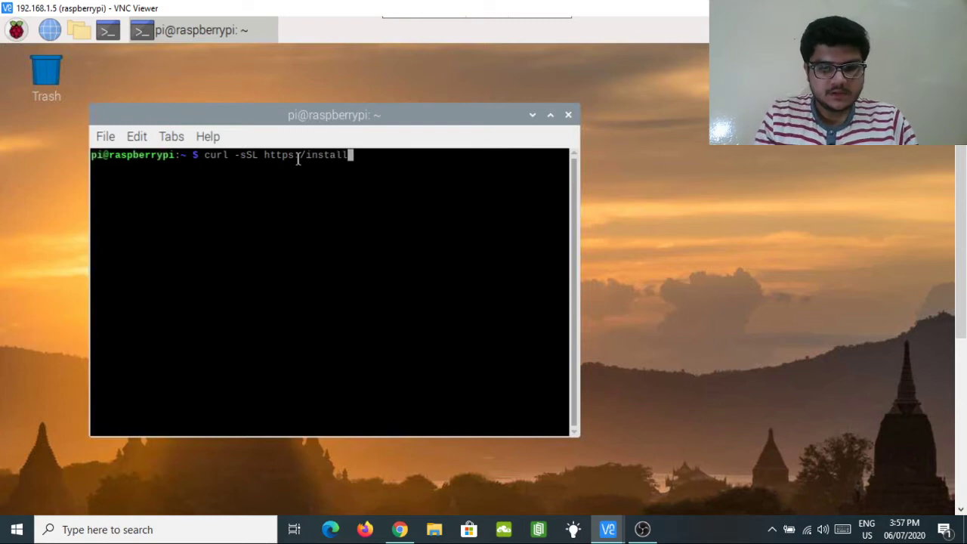
text(.pi)
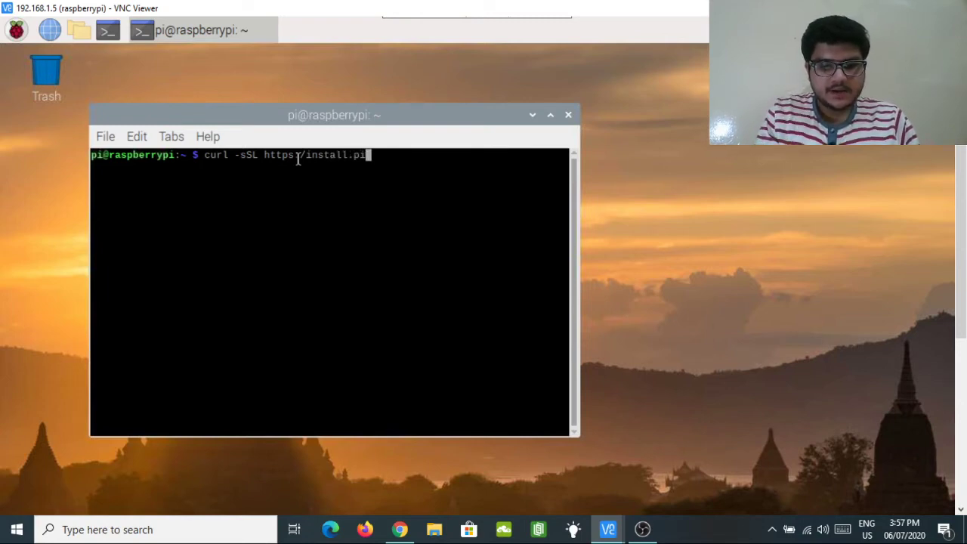
text(-hole)
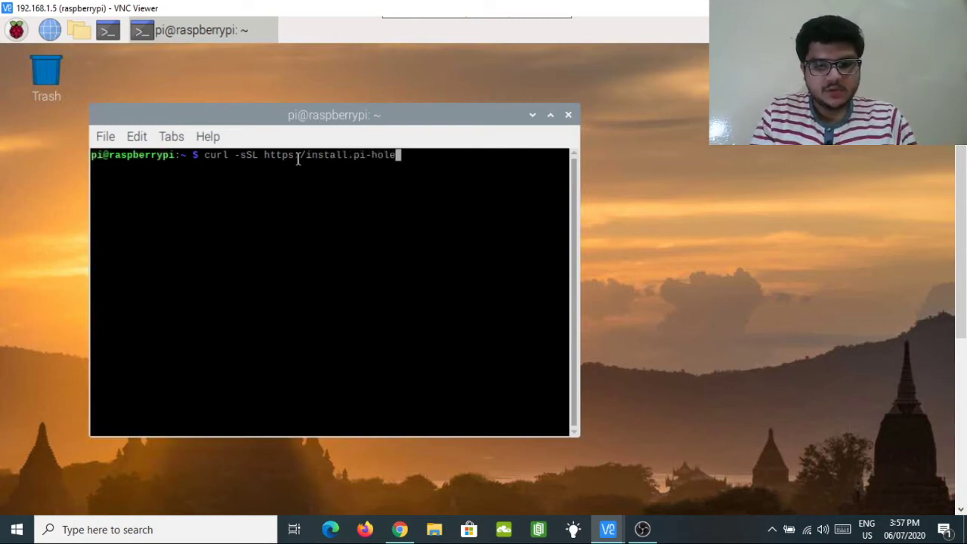
text(.net)
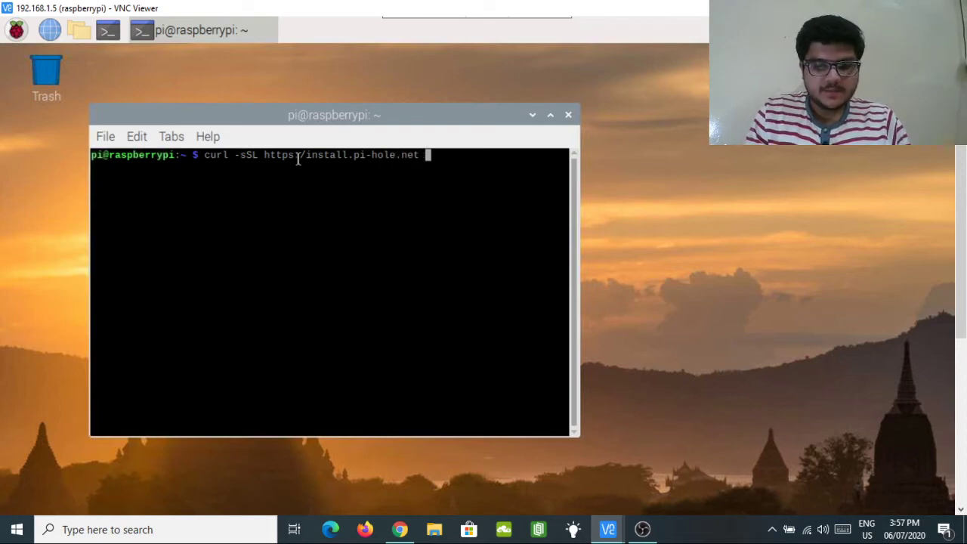
text( |)
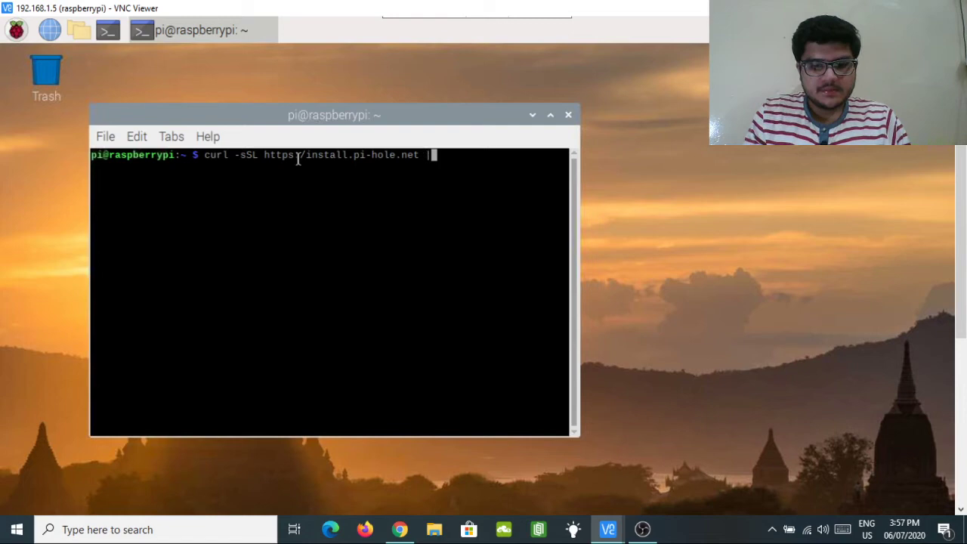
text( bash)
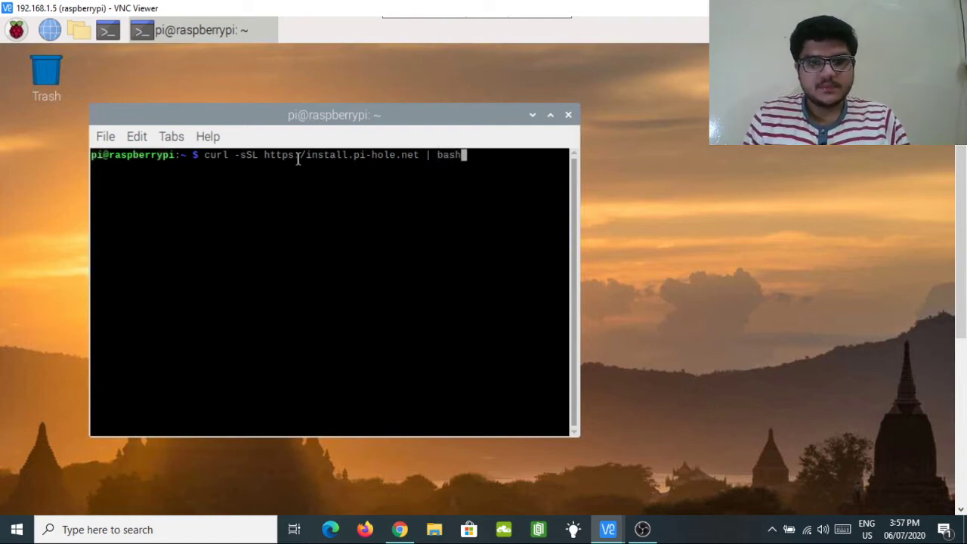
key(Return)
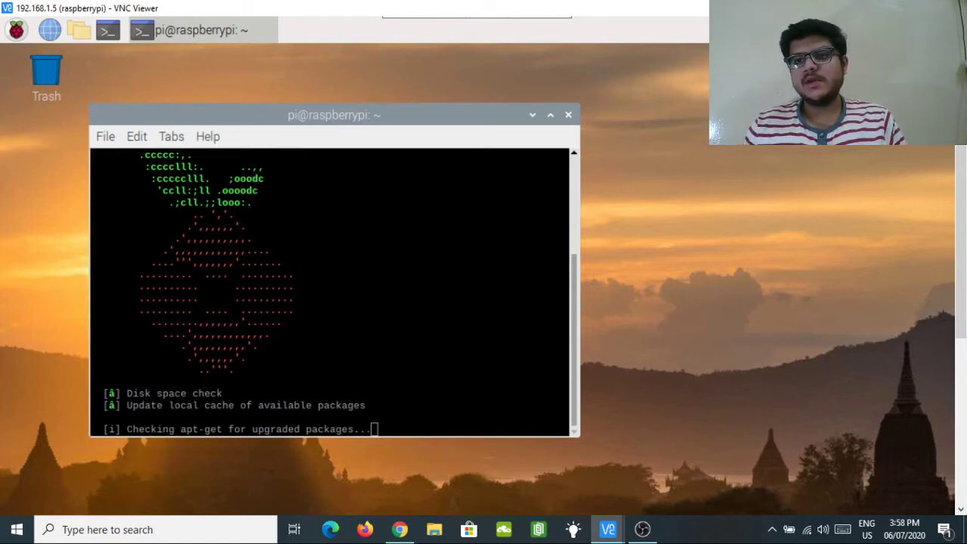
Let the Pi-hole installer finish its checks until the 'Free and open source' notice appears.
click(719, 160)
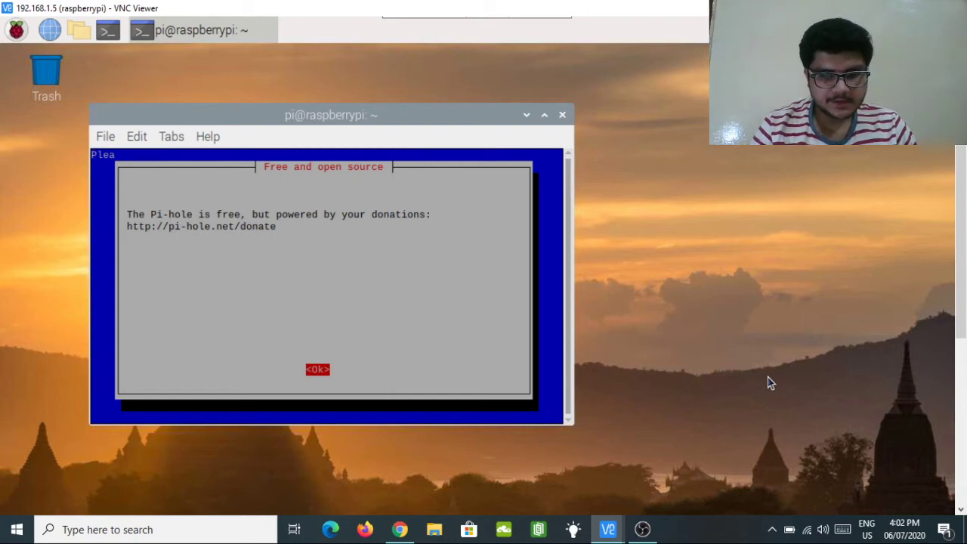
Dismiss the donation and Static IP Needed notices, and keep eth0 as the network interface.
key(Return)
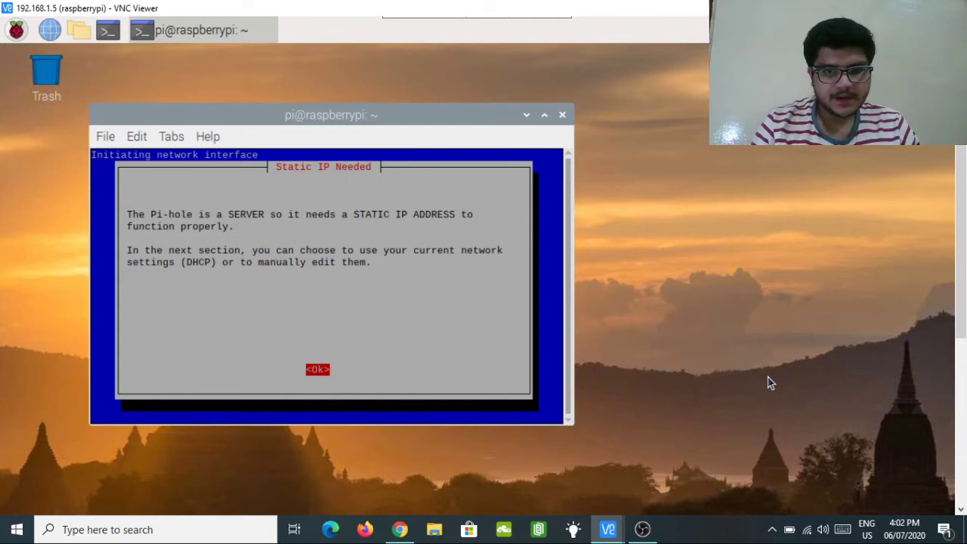
key(Return)
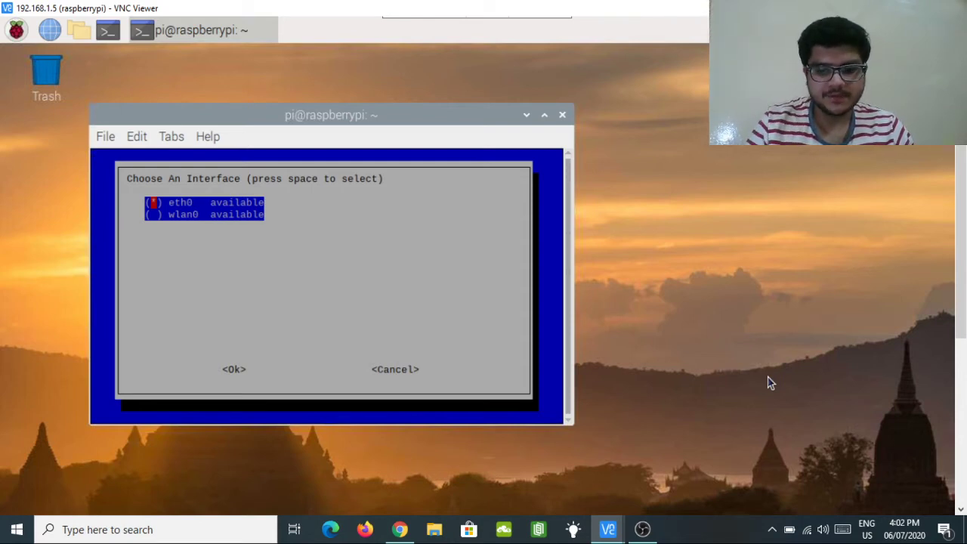
key(Down)
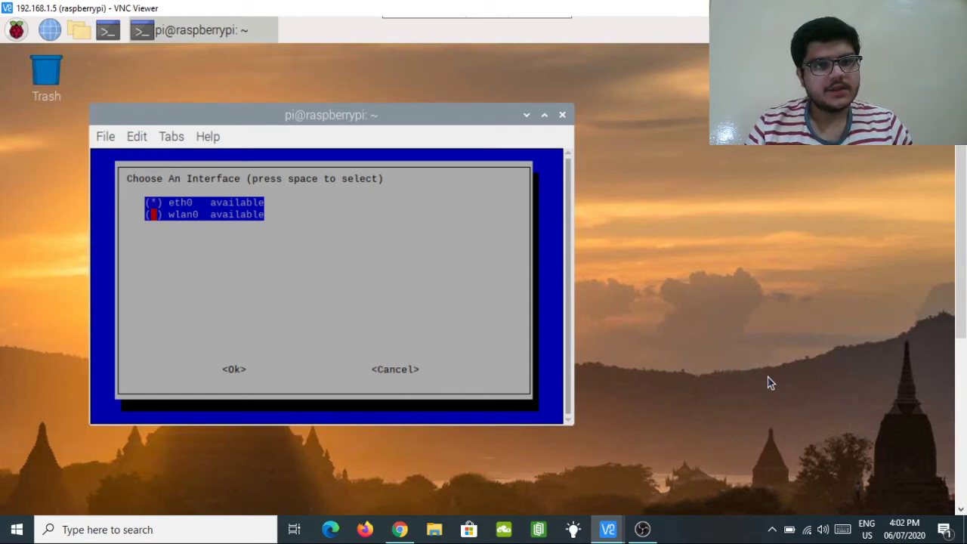
key(Return)
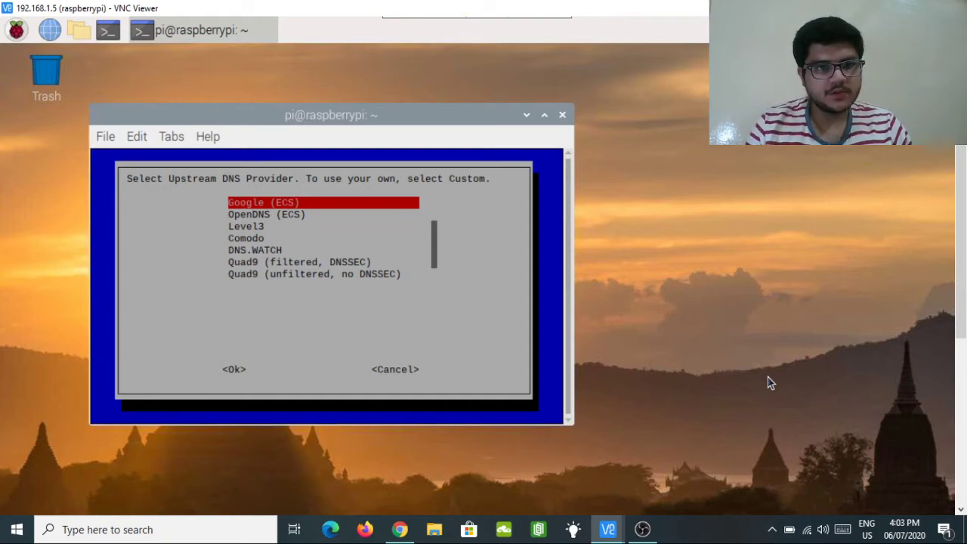
Choose Google (ECS) as upstream DNS and keep StevenBlack, MalwareDom, DisconTrack and DisconAd blocklists enabled.
key(Return)
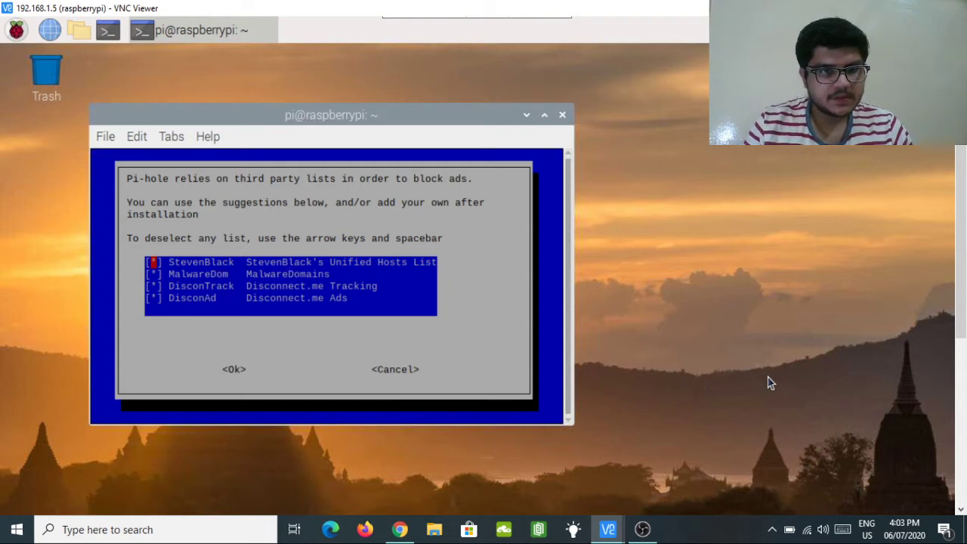
key(Down)
key(Up)
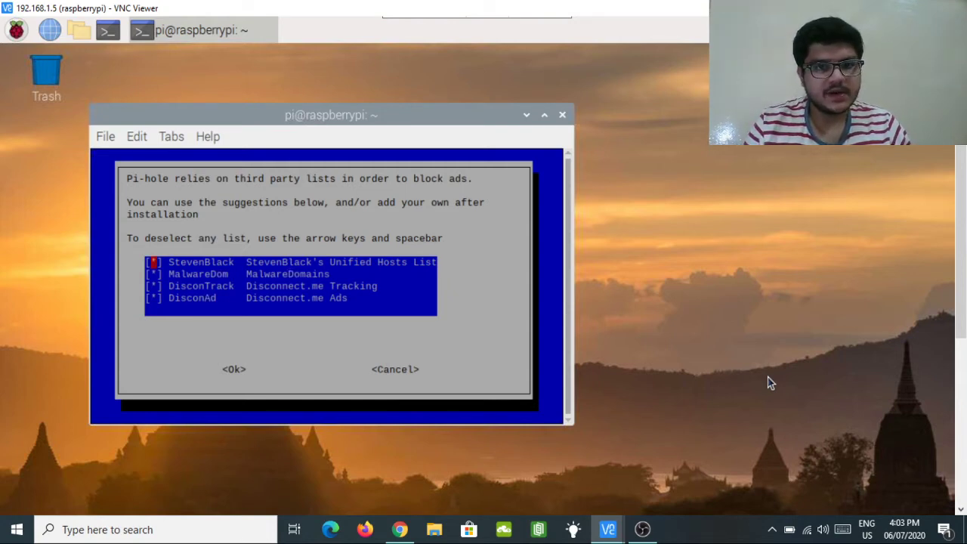
key(Down)
key(Down)
key(Down)
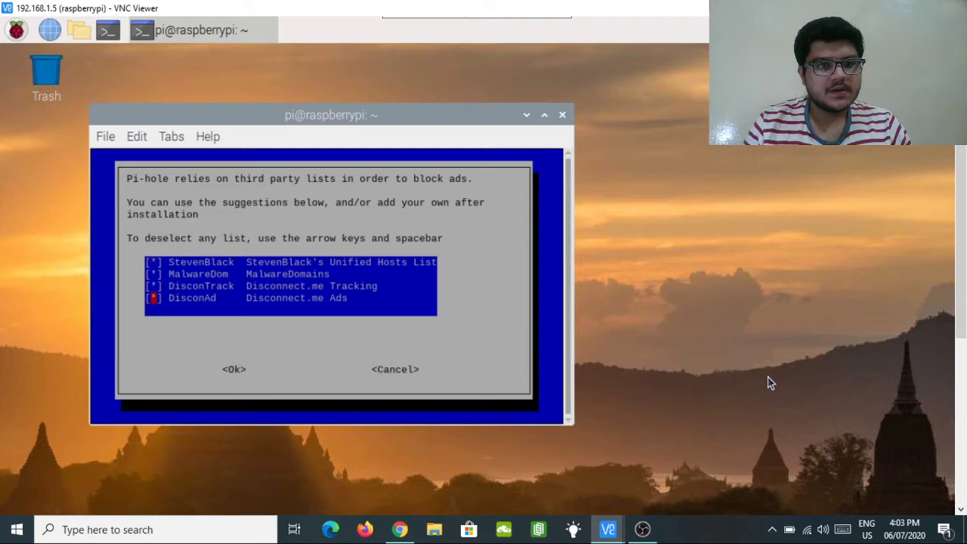
key(Up)
key(Up)
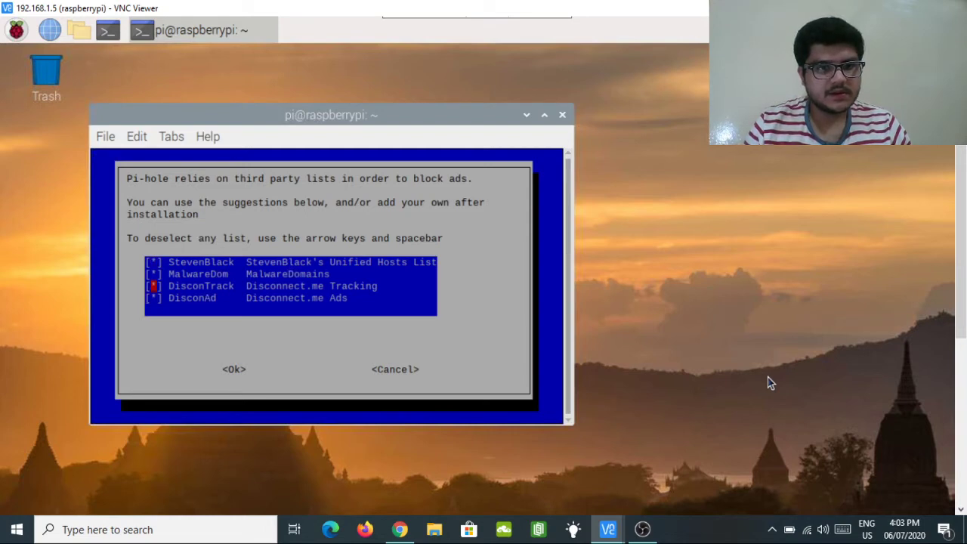
key(Down)
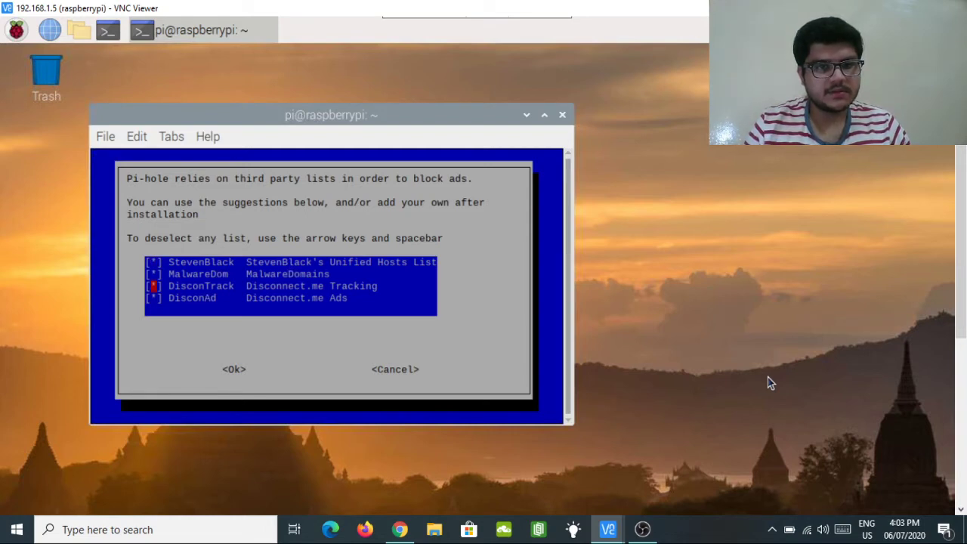
key(Down)
key(Up)
key(Return)
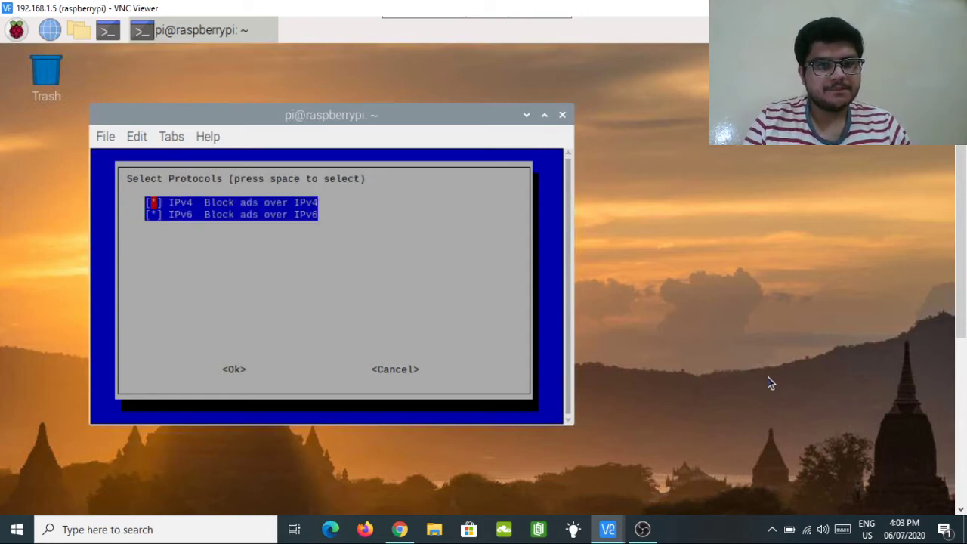
Keep ad blocking over both IPv4 and IPv6 in Select Protocols.
key(Down)
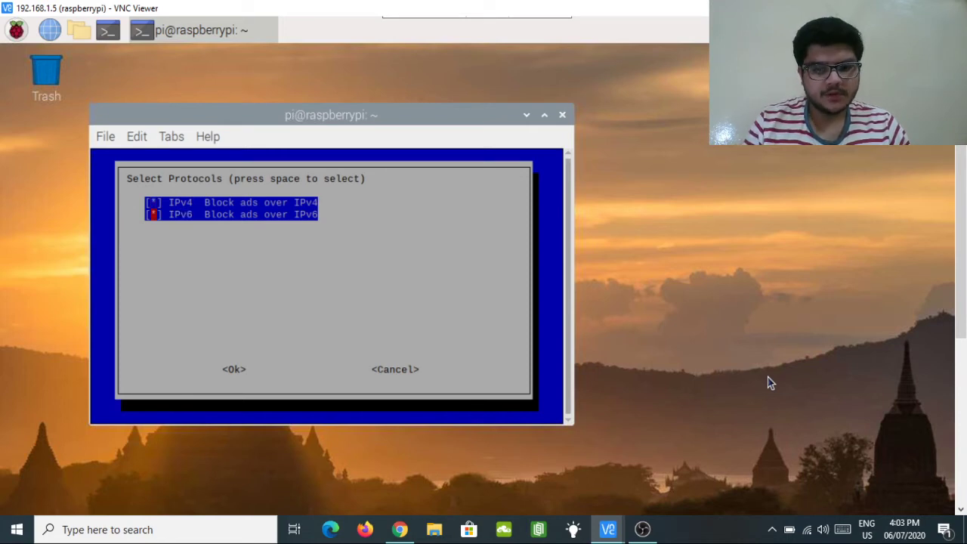
key(Return)
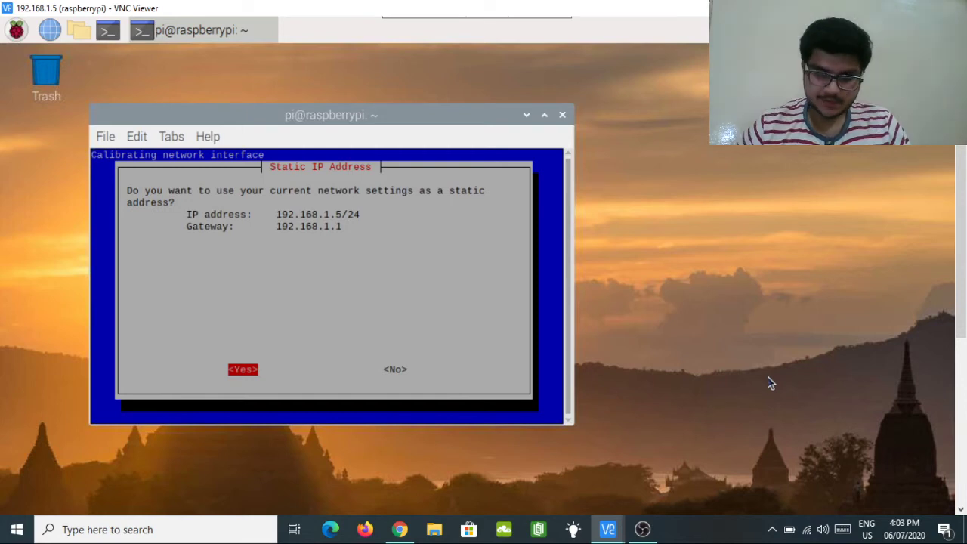
Dismiss the stray desktop menu and accept 192.168.1.5/24 as the static IP address.
right_click(768, 382)
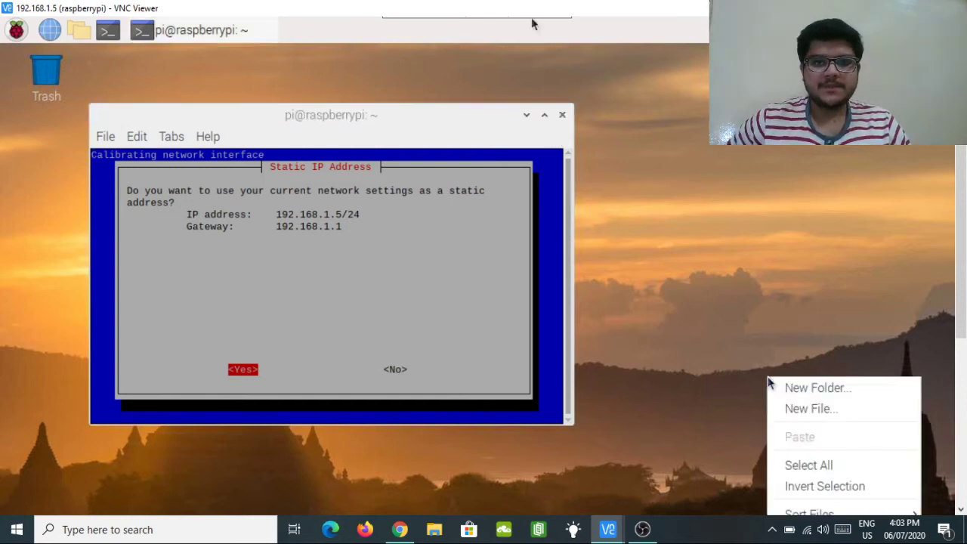
click(576, 69)
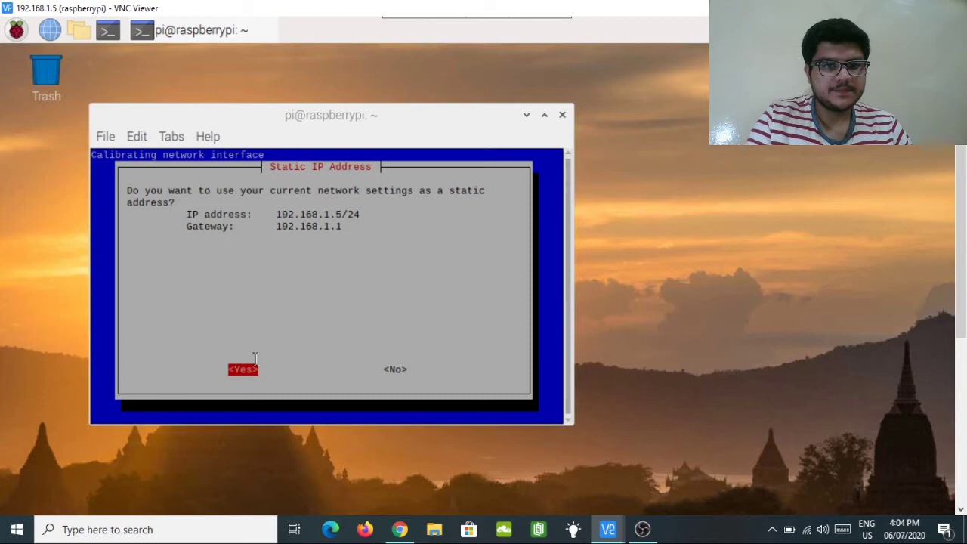
click(255, 358)
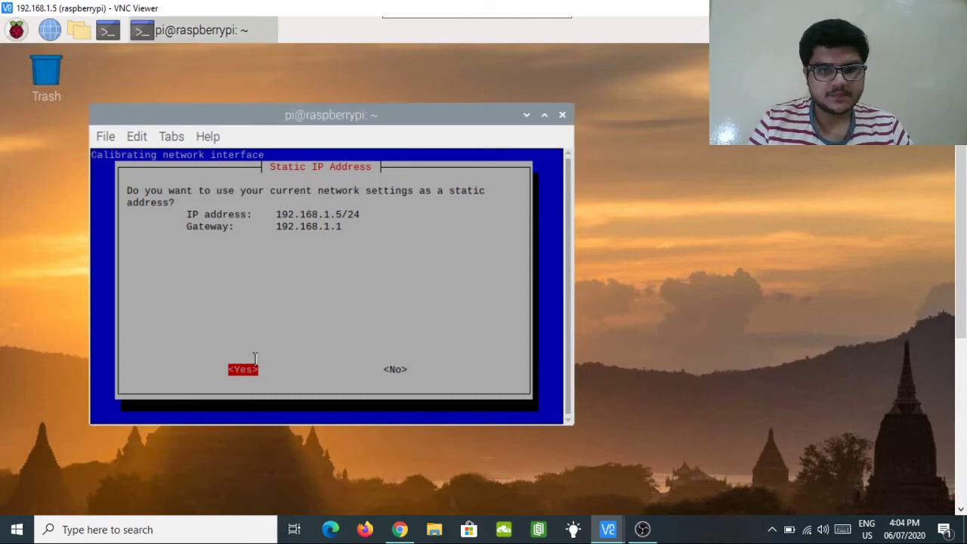
key(Return)
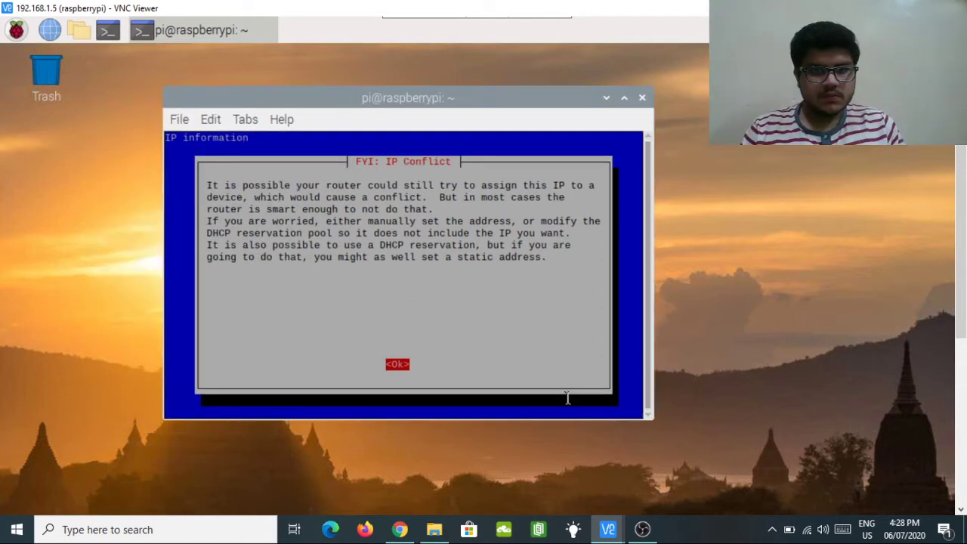
Acknowledge the 'FYI: IP Conflict' notice.
key(Return)
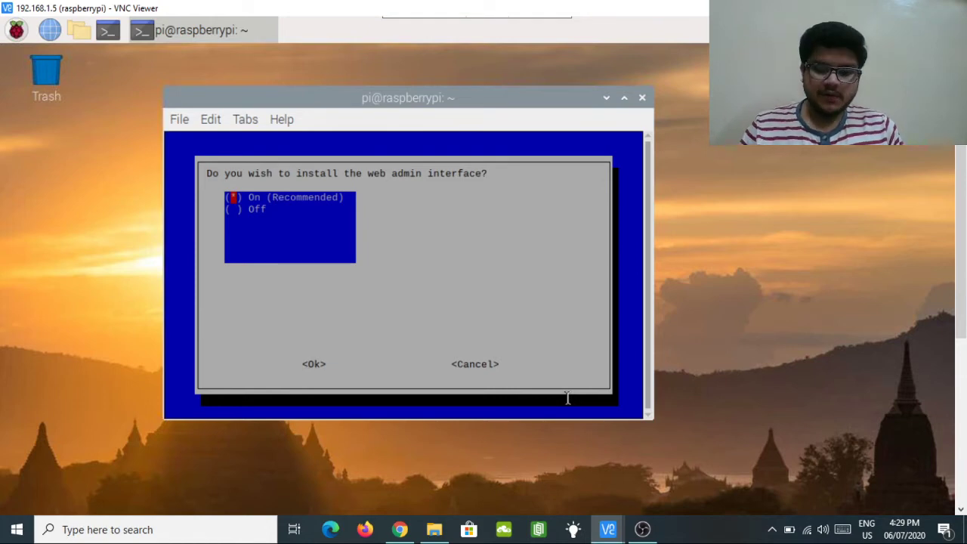
Keep the web admin interface, lighttpd, and query logging on, with privacy mode 0 Show everything.
key(Return)
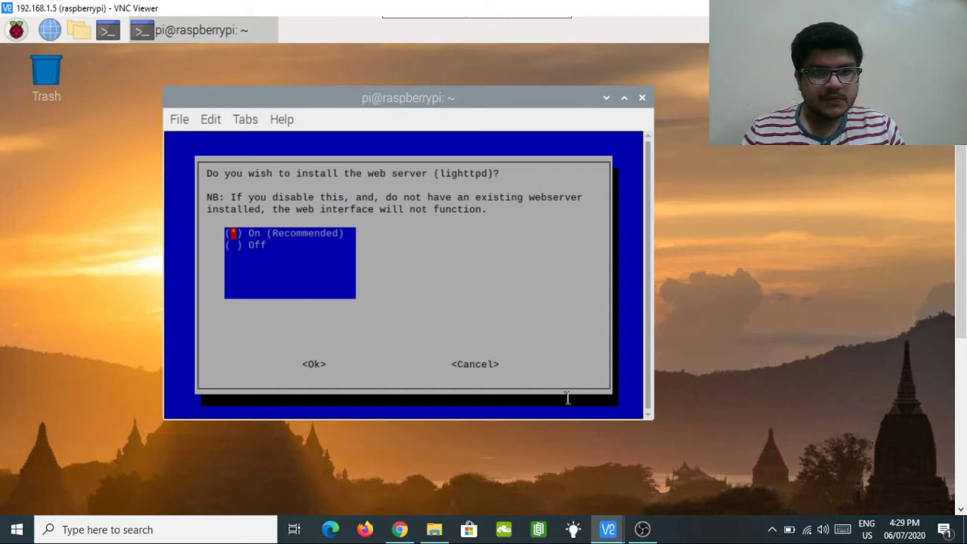
key(Return)
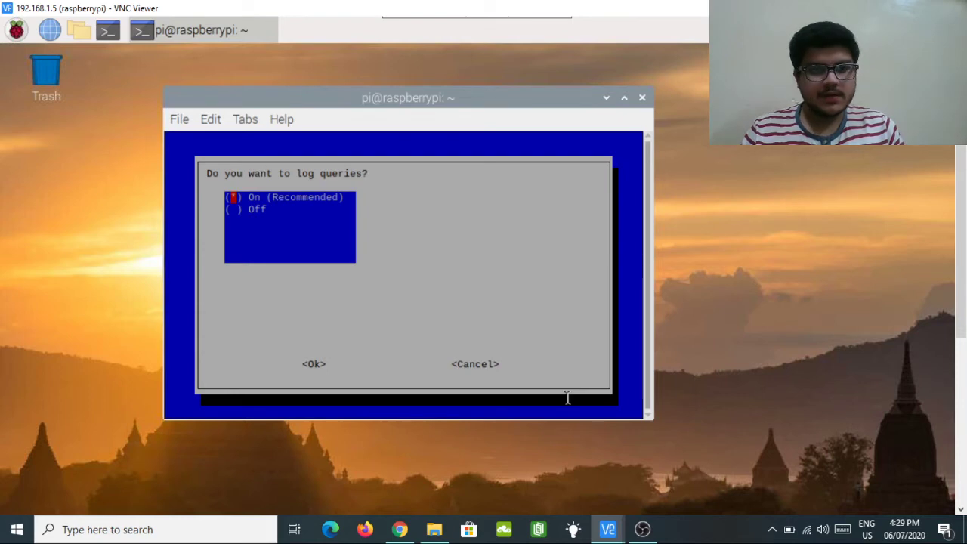
key(Return)
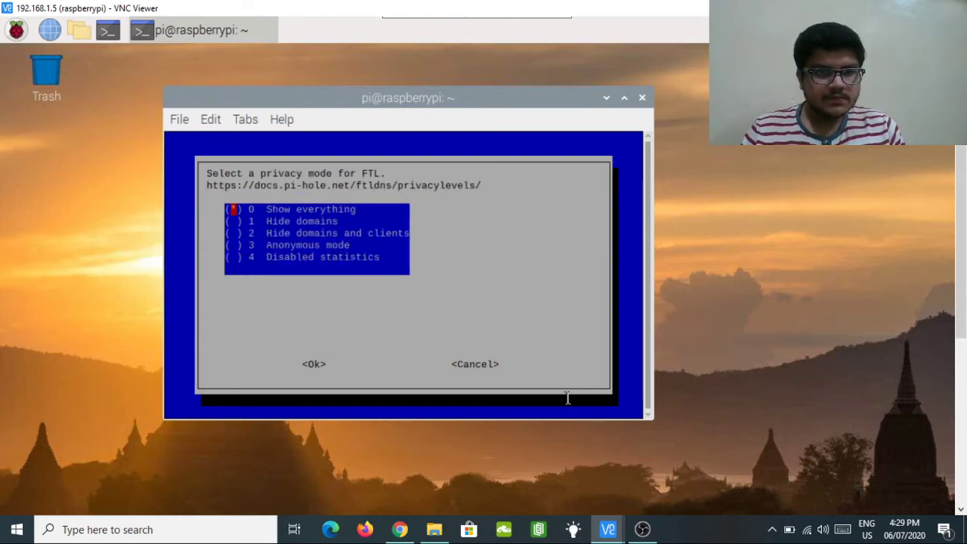
key(Return)
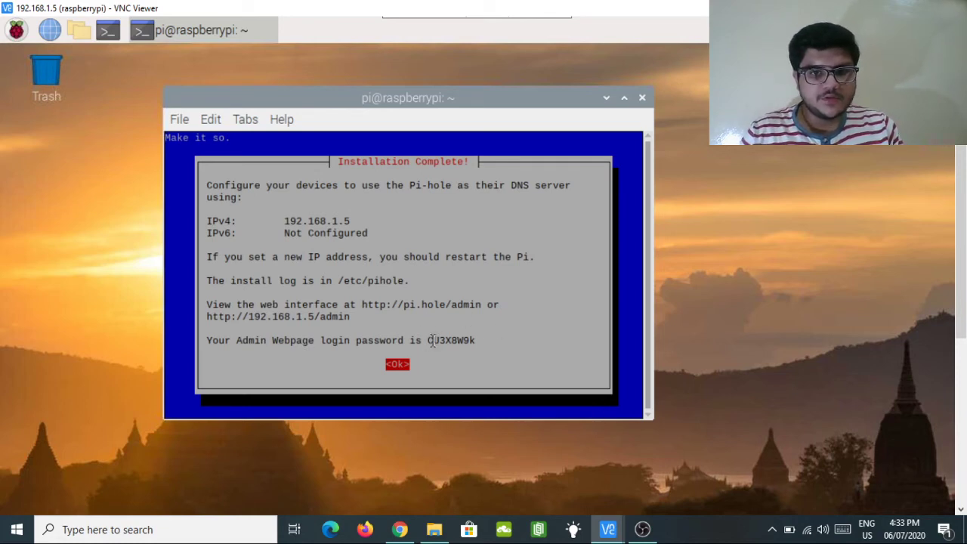
Highlight the admin password in the Installation Complete summary to note it, then deselect it.
drag(427, 340, 477, 340)
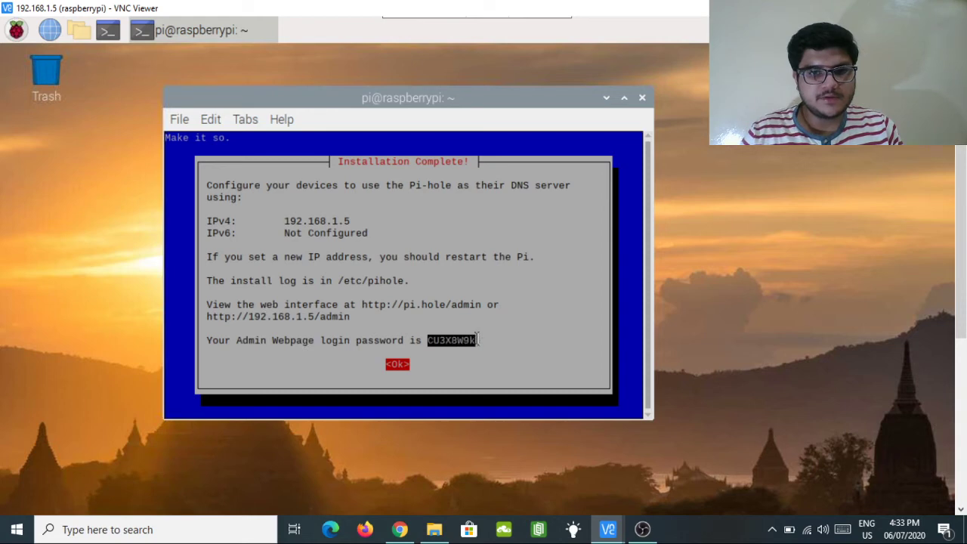
click(478, 340)
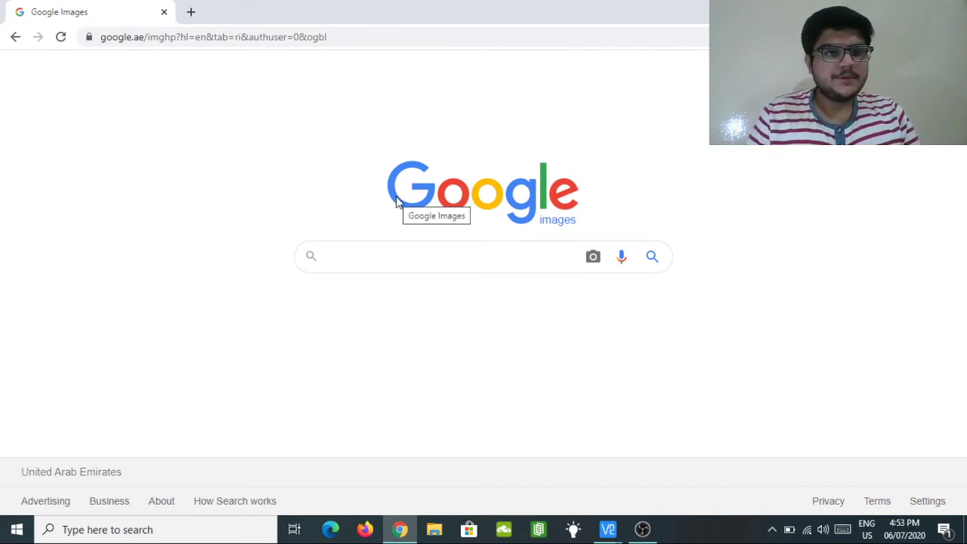
Load the modem's login page at 192.168.1.1 in Chrome.
click(372, 43)
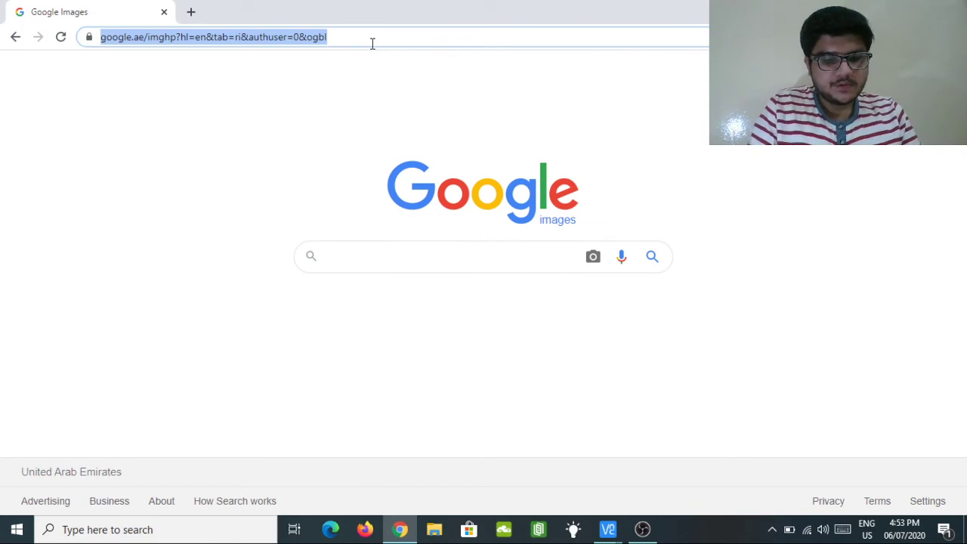
text(192.16)
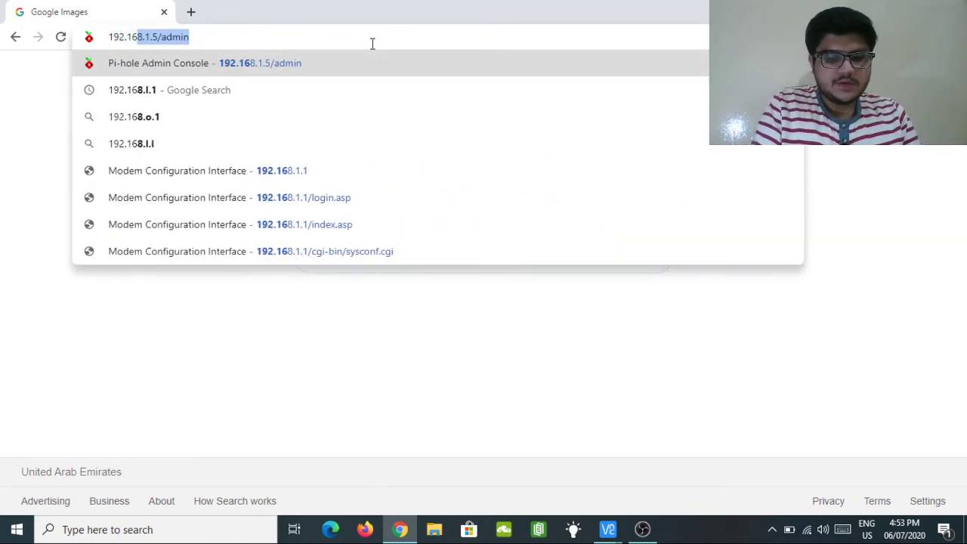
text(8.1.1)
key(Return)
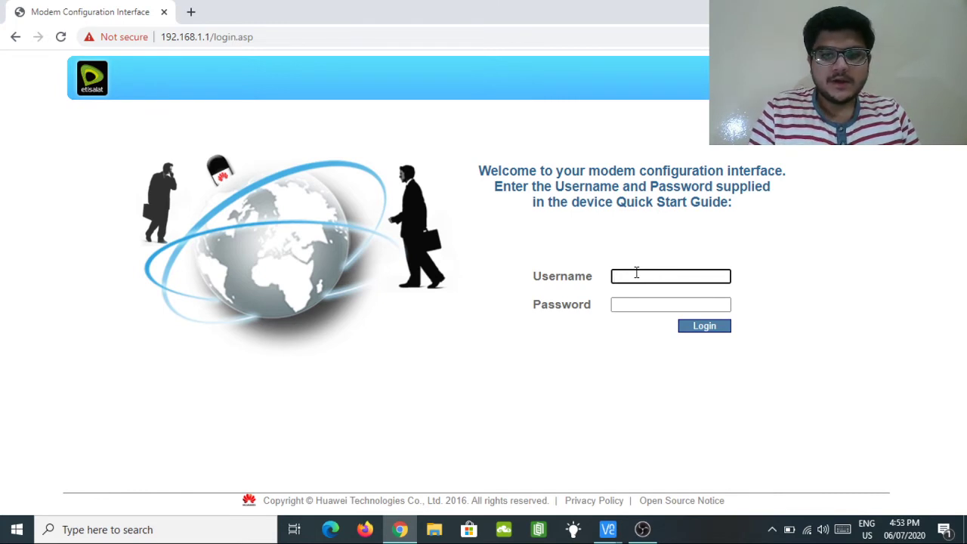
Submit a modem login with username User and the password, which is rejected.
text(User)
key(Tab)
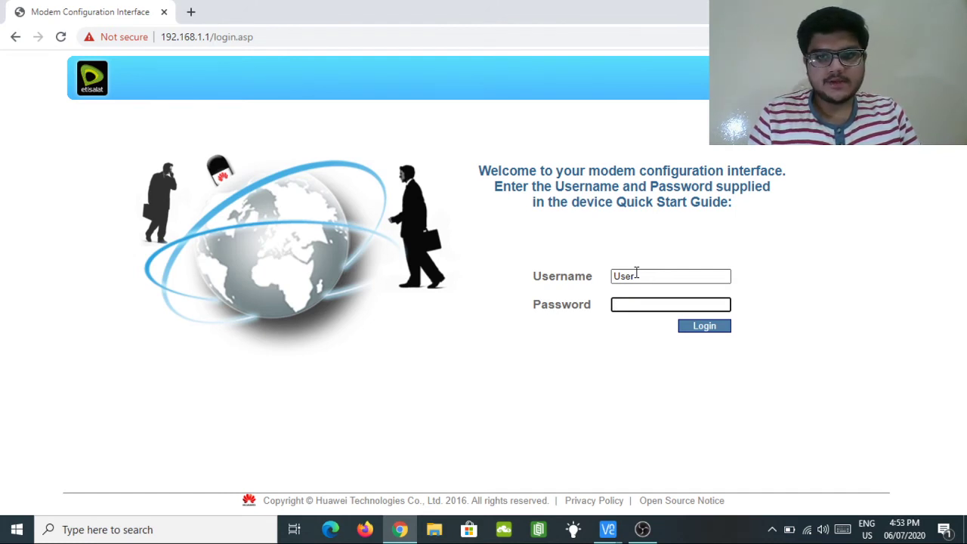
text(123)
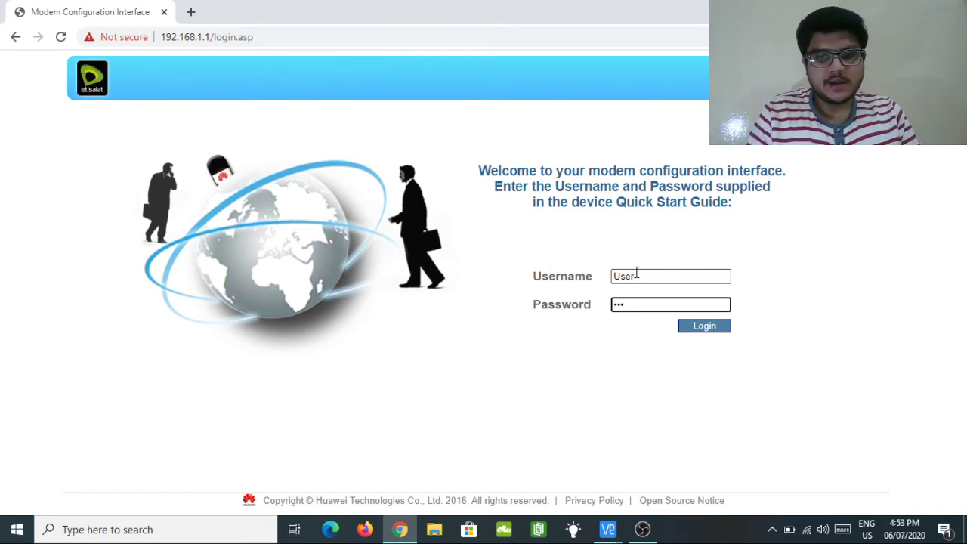
text(456)
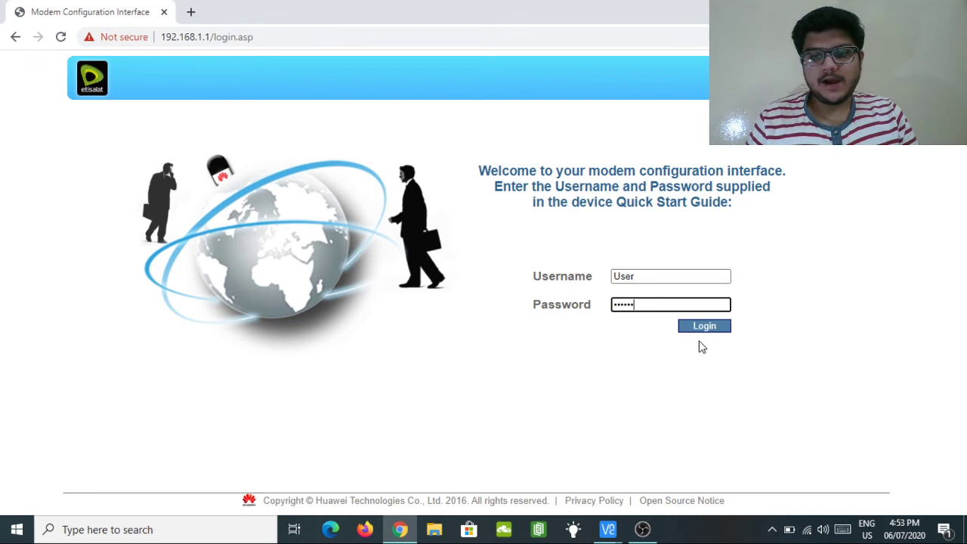
click(704, 327)
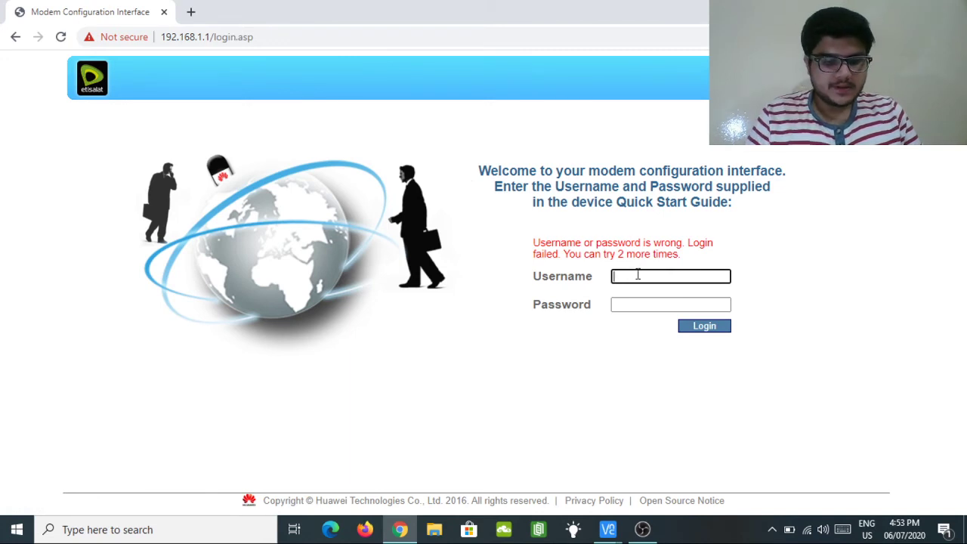
Re-enter username User and a different password for a second login attempt.
text(User)
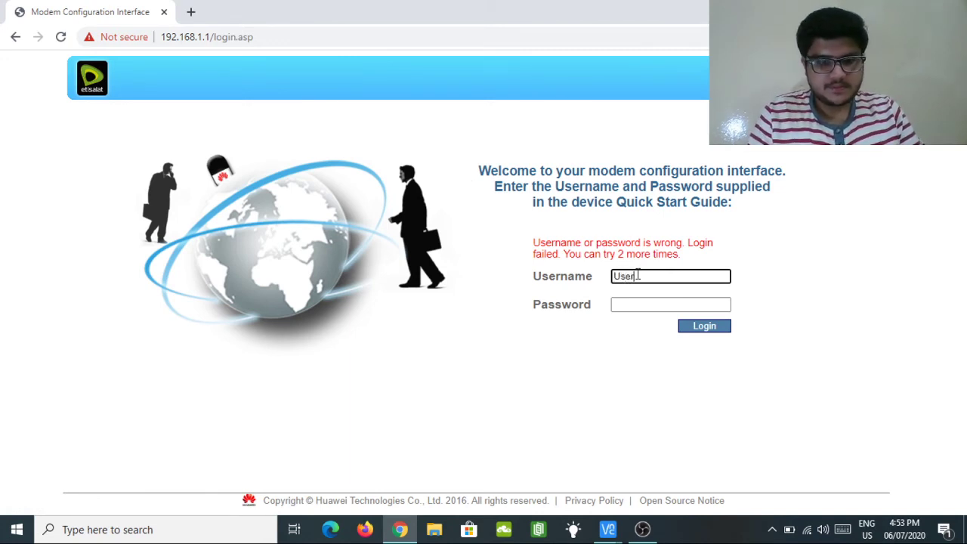
key(Tab)
text(et)
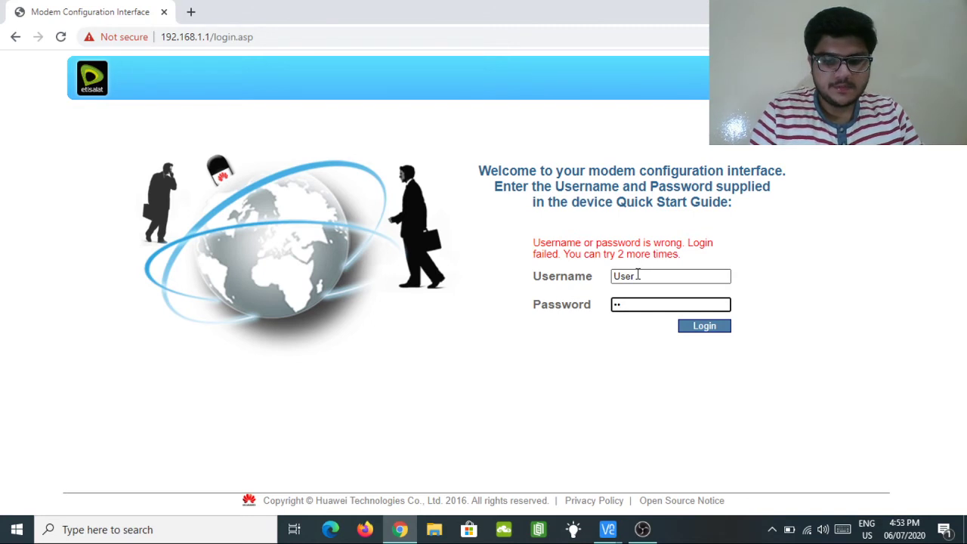
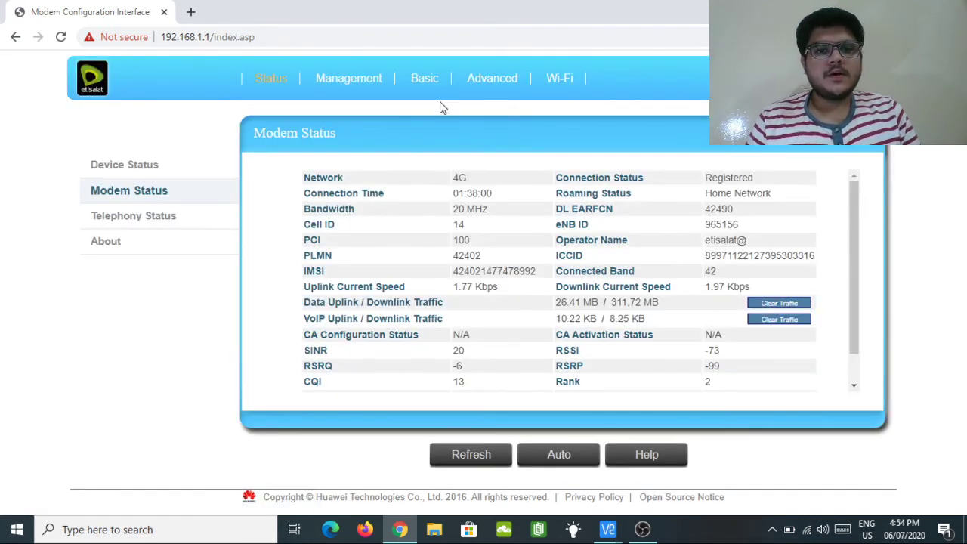
In LAN Setup, keep DNS proxy off, set manual Primary DNS to 192.168.1.5, and apply.
click(332, 83)
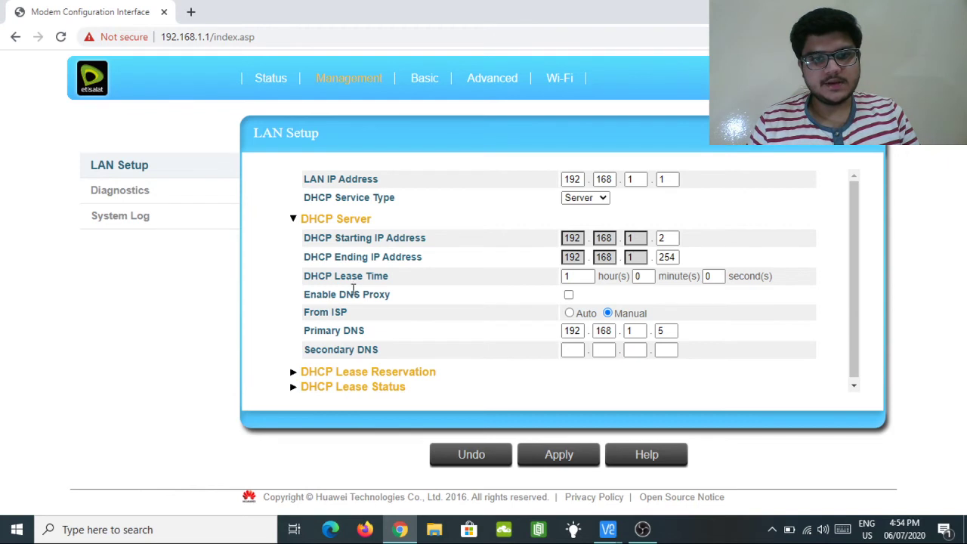
click(569, 295)
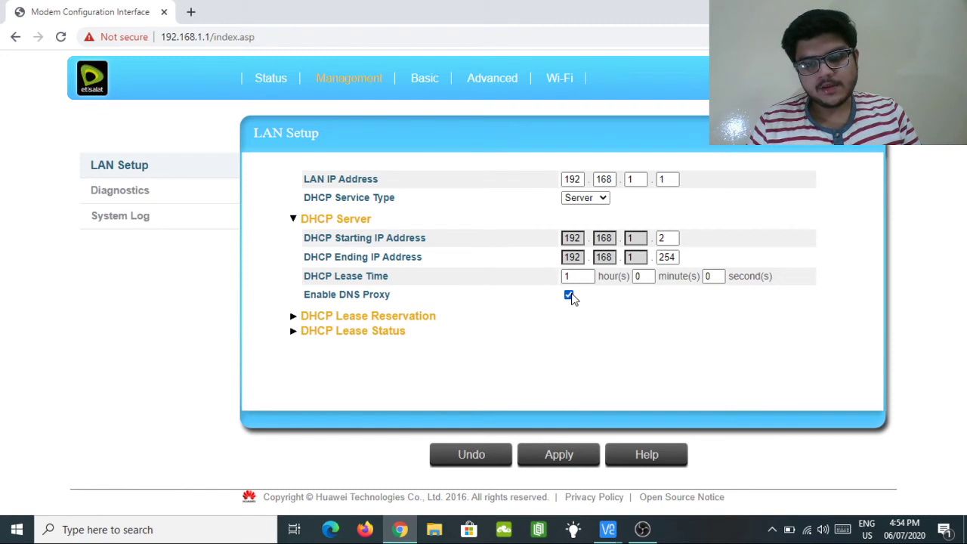
click(569, 295)
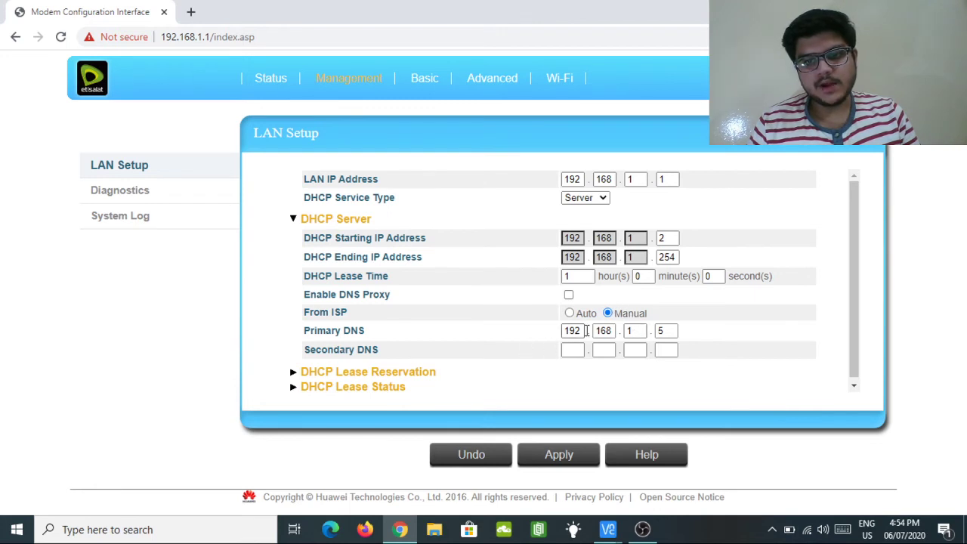
click(668, 331)
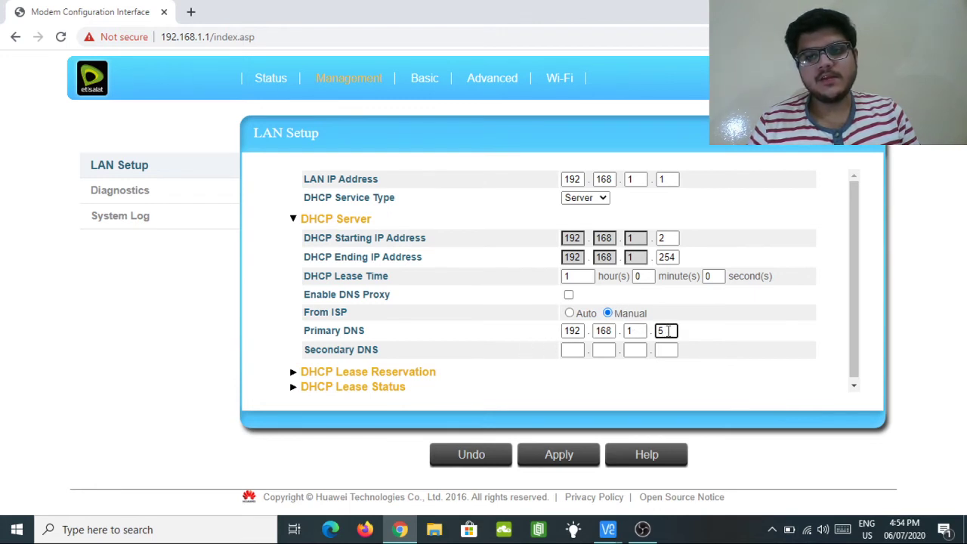
double_click(668, 330)
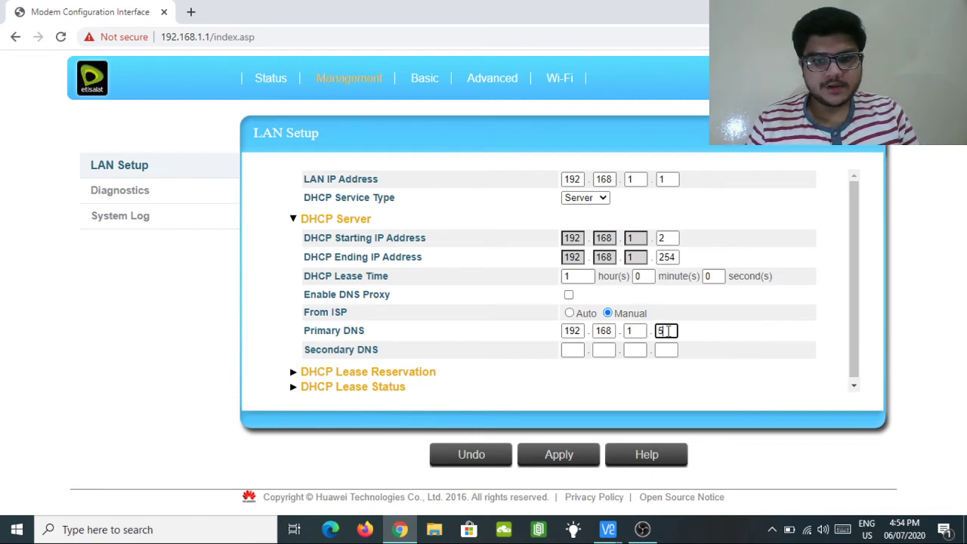
double_click(668, 330)
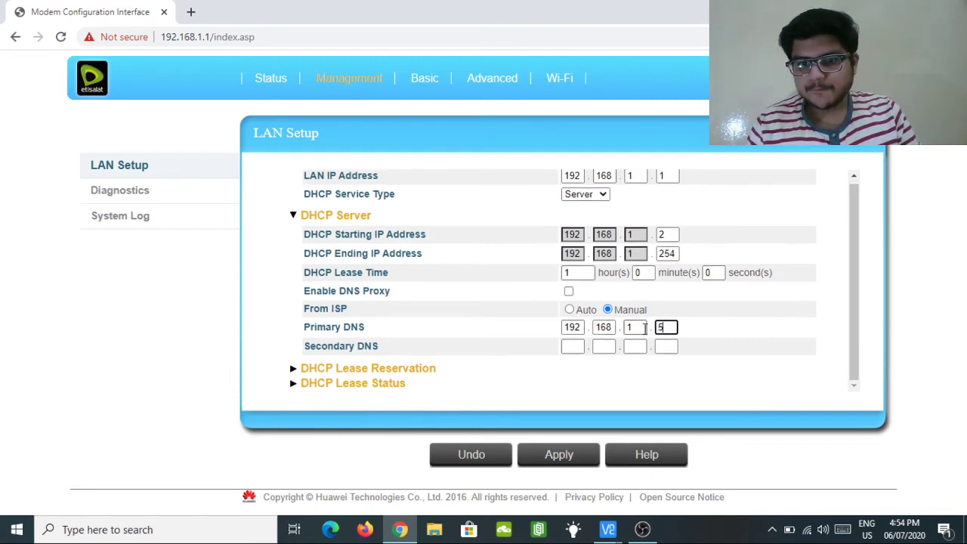
click(533, 455)
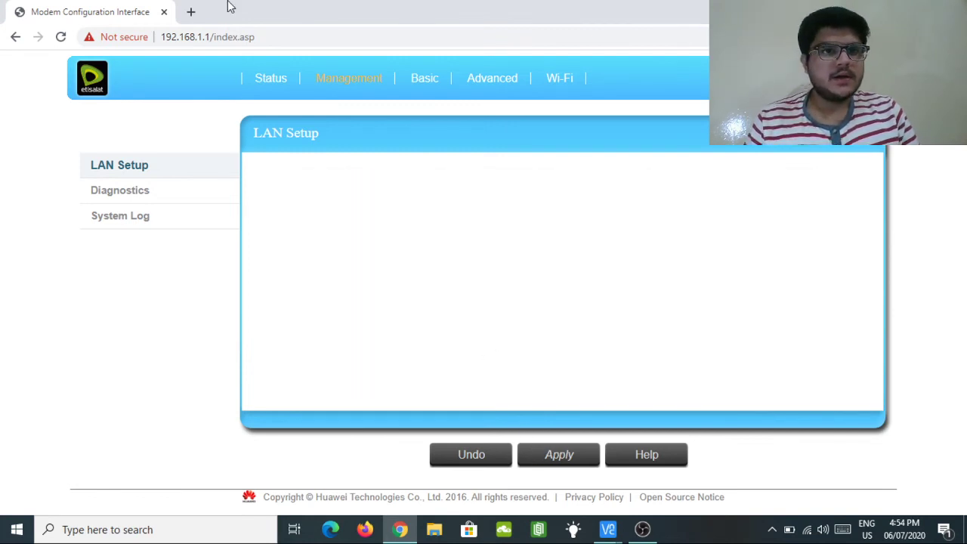
Open a new Chrome tab and load the Pi-hole dashboard at 192.168.1.5/admin.
click(190, 13)
click(195, 38)
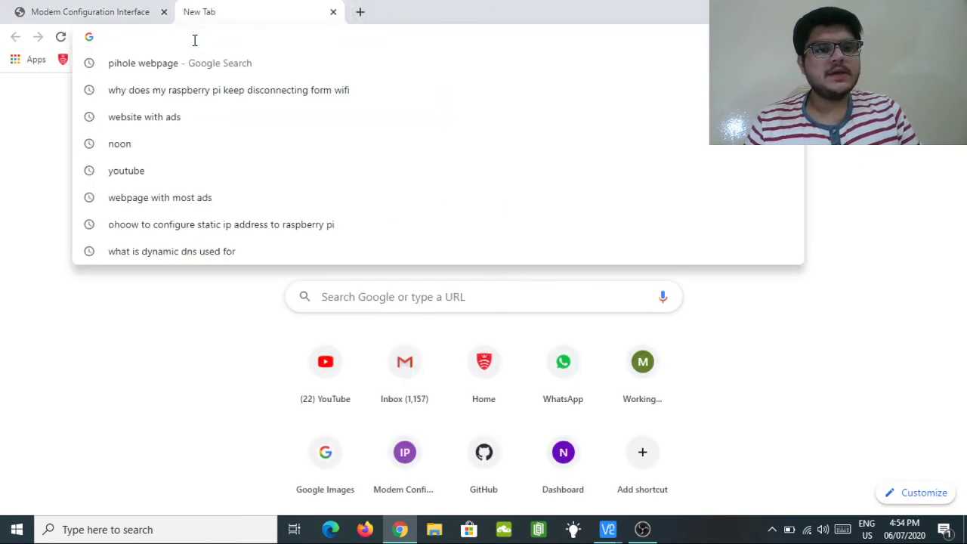
click(161, 337)
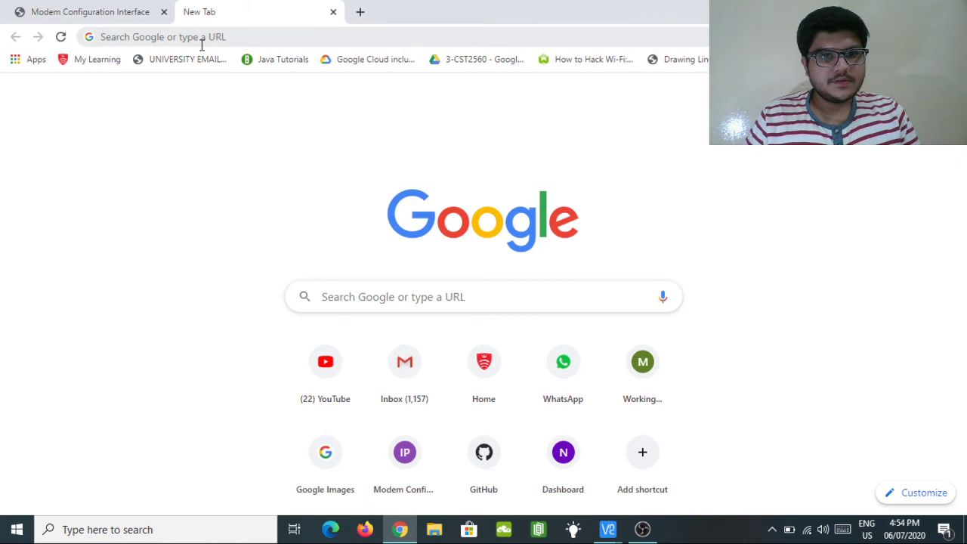
click(201, 45)
text(192.)
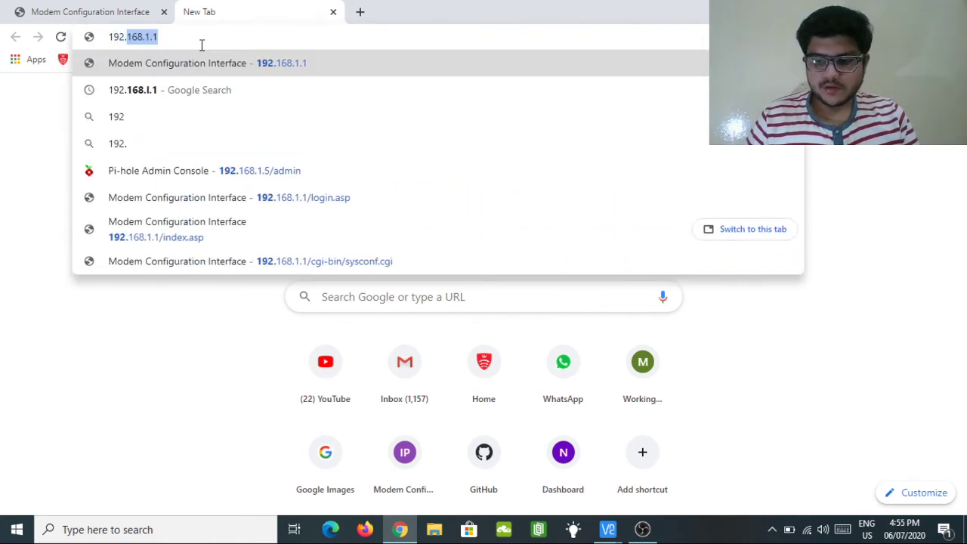
text(168.)
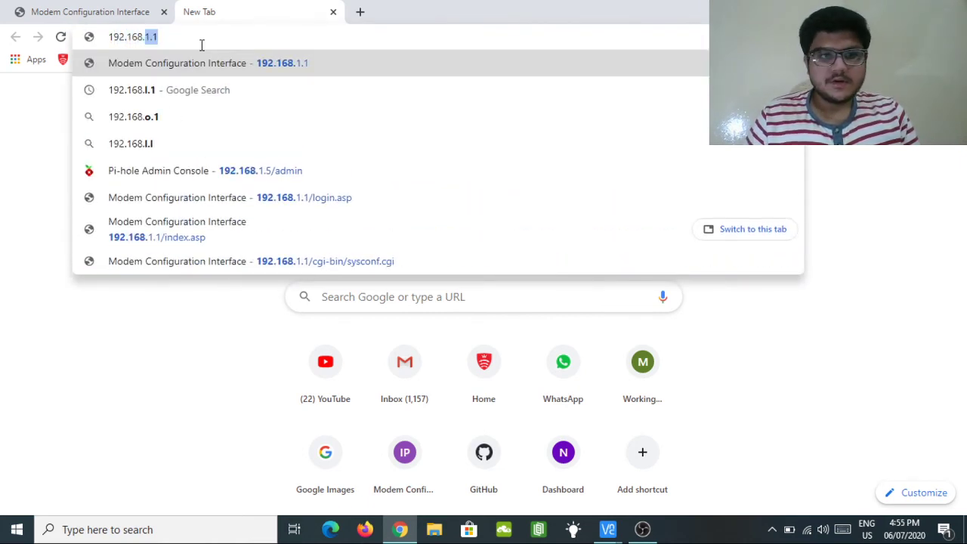
text(1.5)
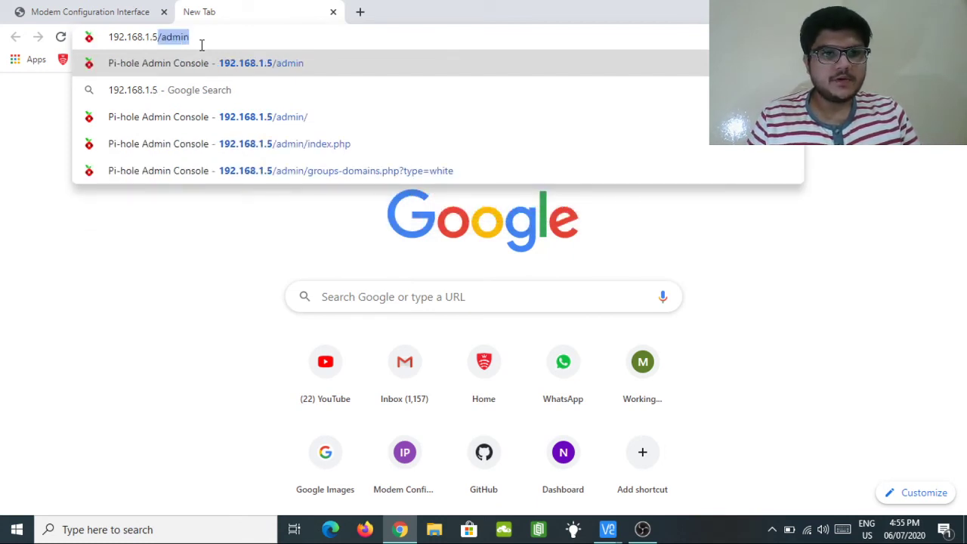
text(/admin)
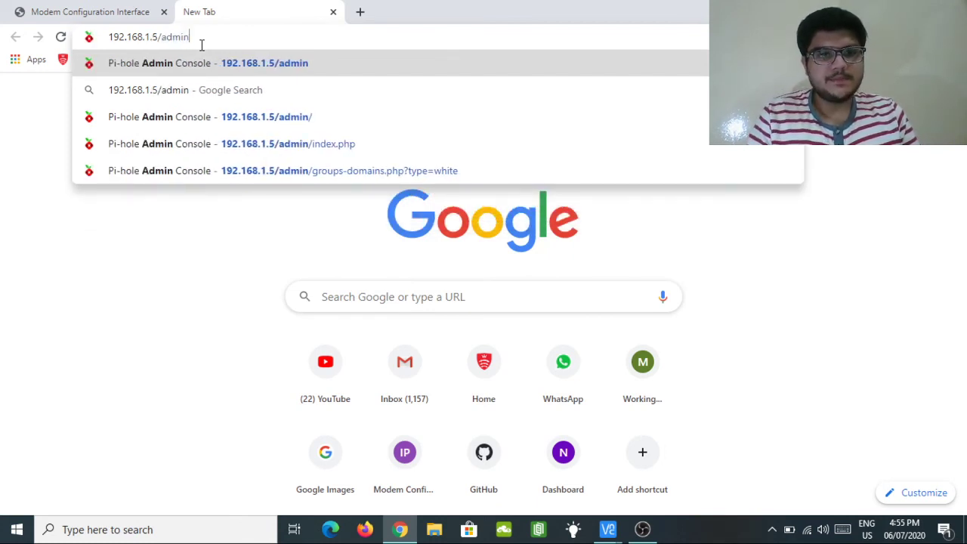
key(Return)
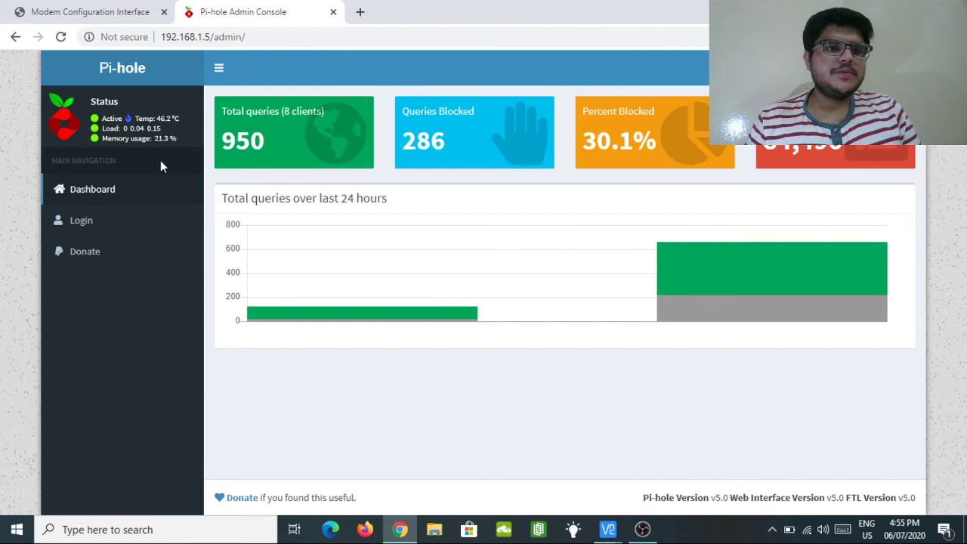
Sign in to the Pi-hole admin console with Chrome's saved admin password.
click(139, 219)
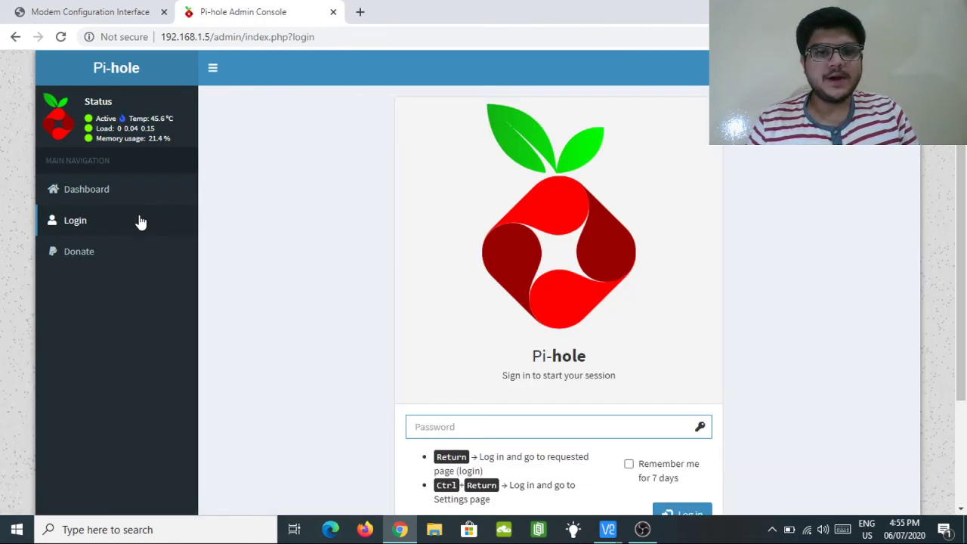
scroll(441, 280, down, 2)
click(446, 309)
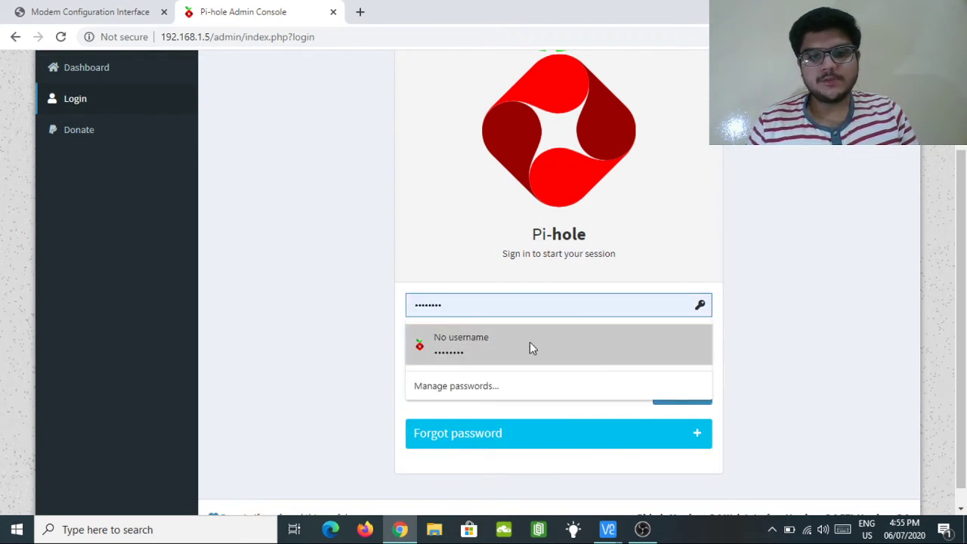
click(463, 341)
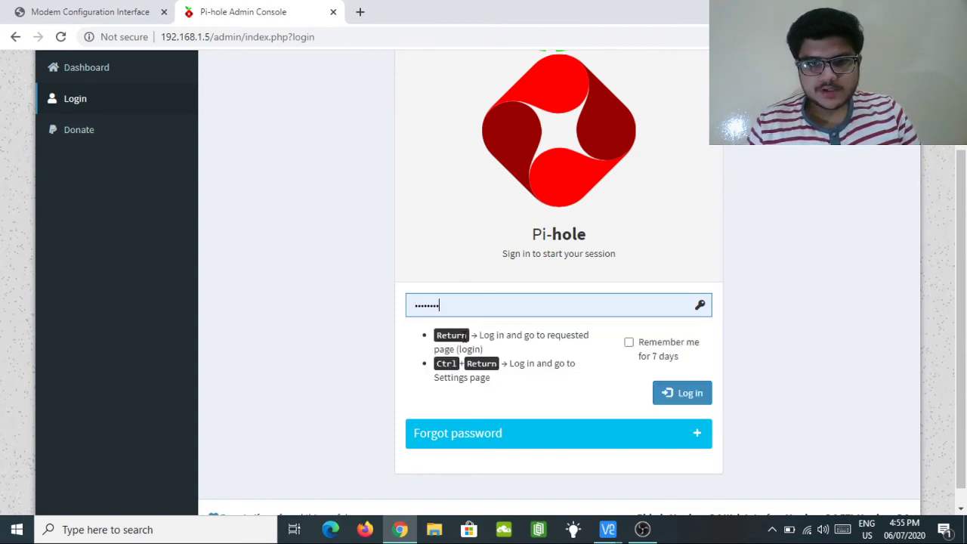
click(693, 395)
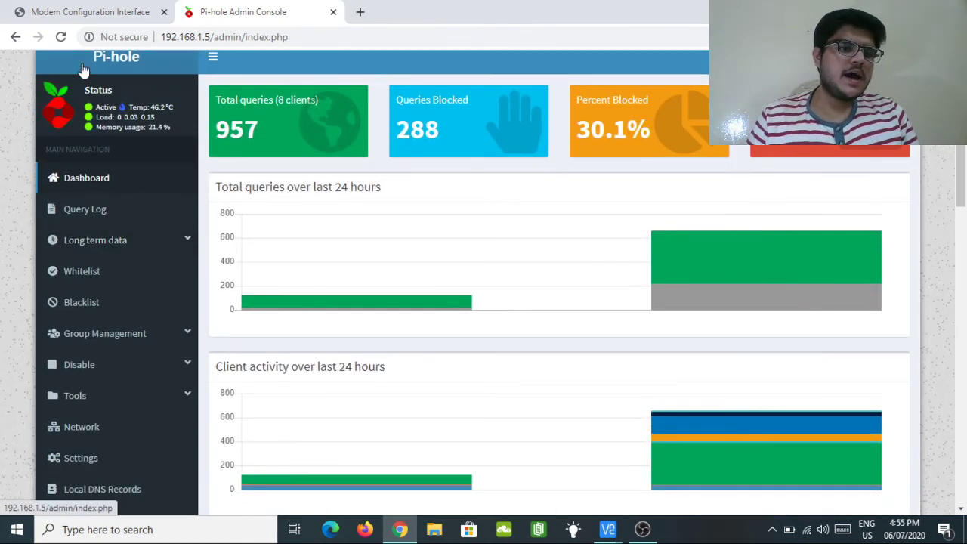
scroll(101, 221, down, 1)
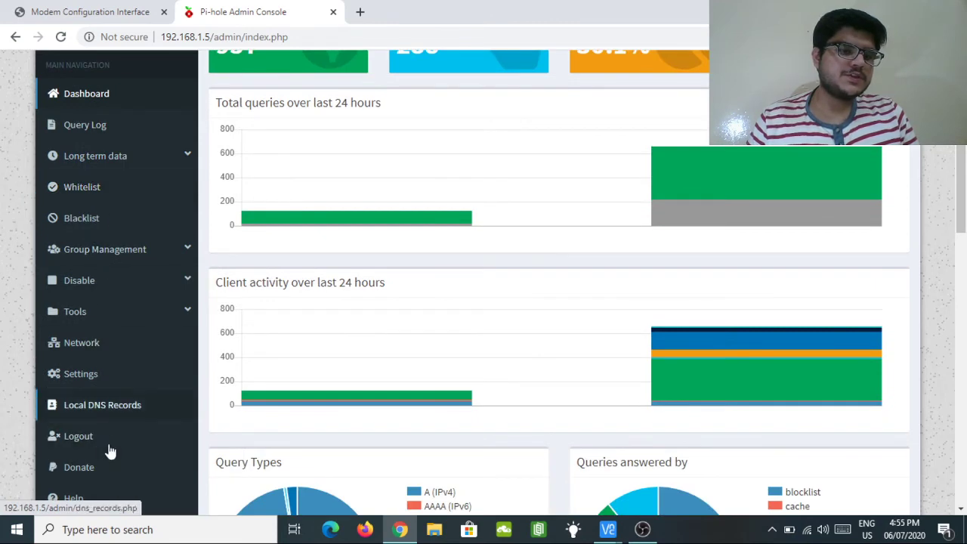
scroll(106, 287, down, 1)
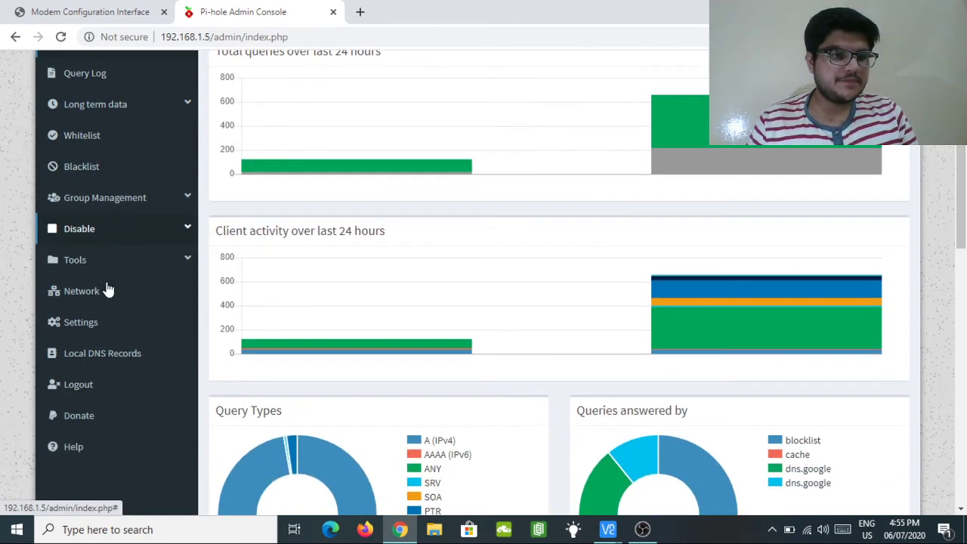
click(98, 143)
scroll(98, 151, down, 2)
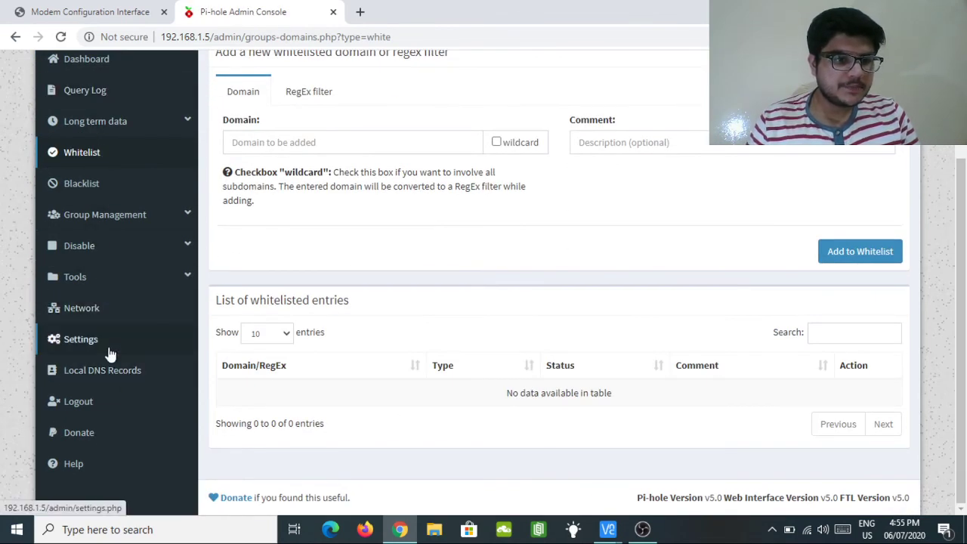
scroll(109, 354, up, 2)
scroll(110, 354, down, 1)
scroll(109, 353, up, 1)
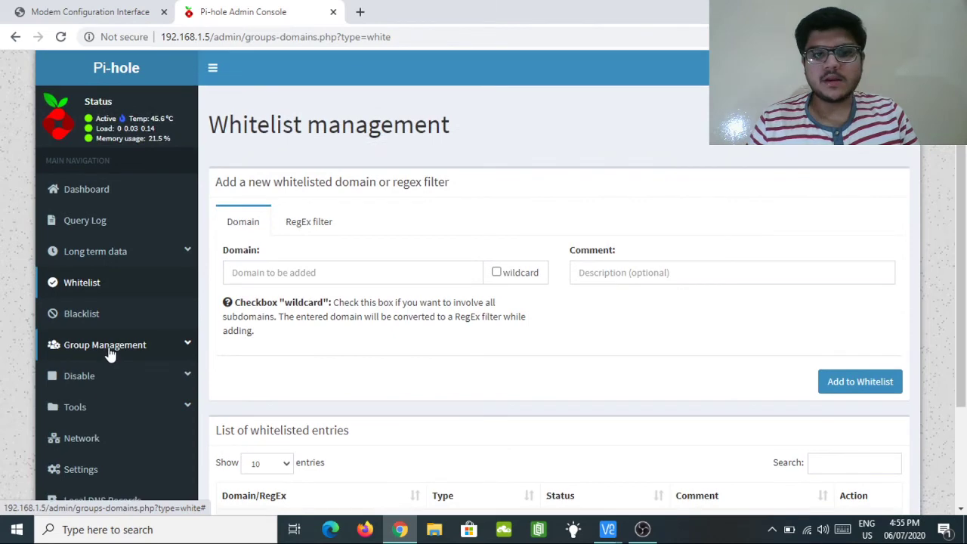
click(96, 192)
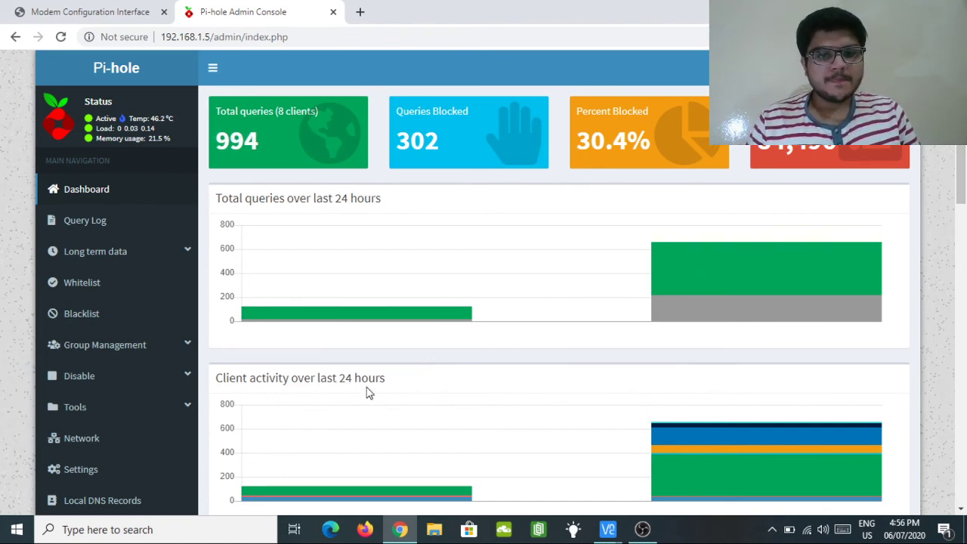
Search Windows for Control Panel and open it.
drag(385, 377, 245, 380)
click(245, 380)
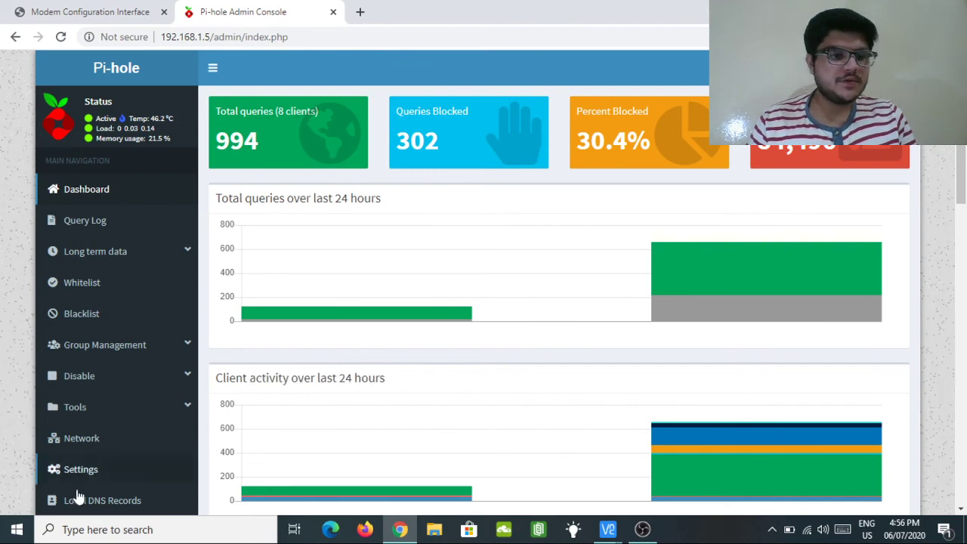
click(22, 537)
text(c)
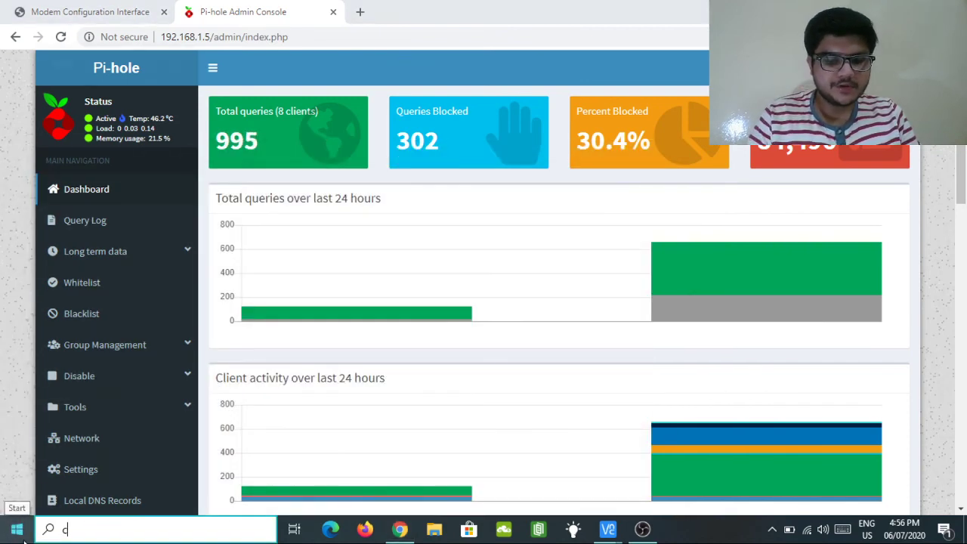
key(Return)
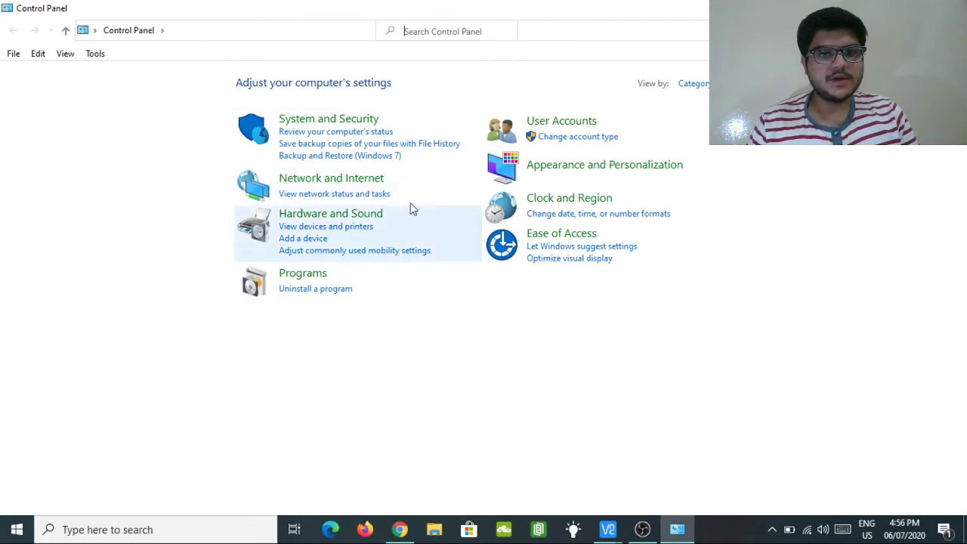
Go through Network and Internet and Network and Sharing Center to the adapter list.
click(365, 183)
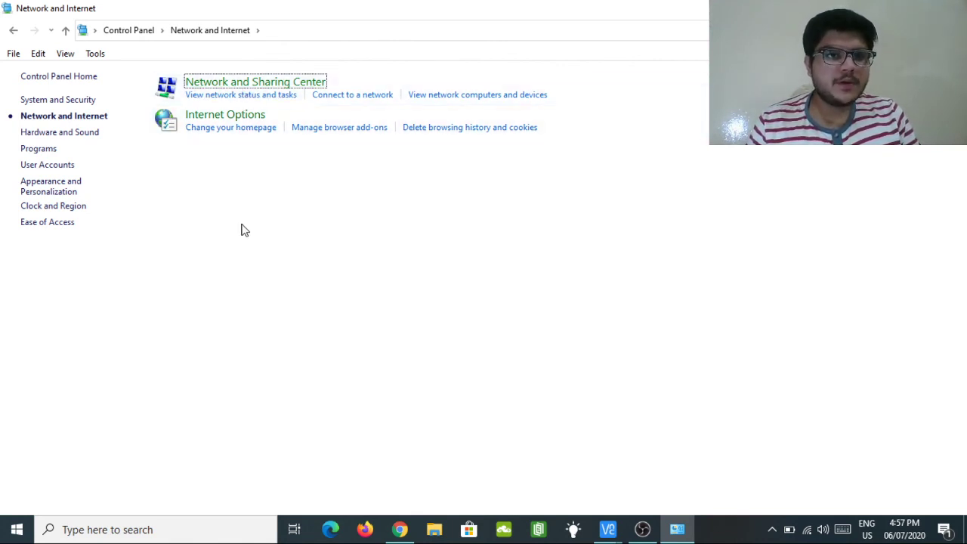
click(239, 84)
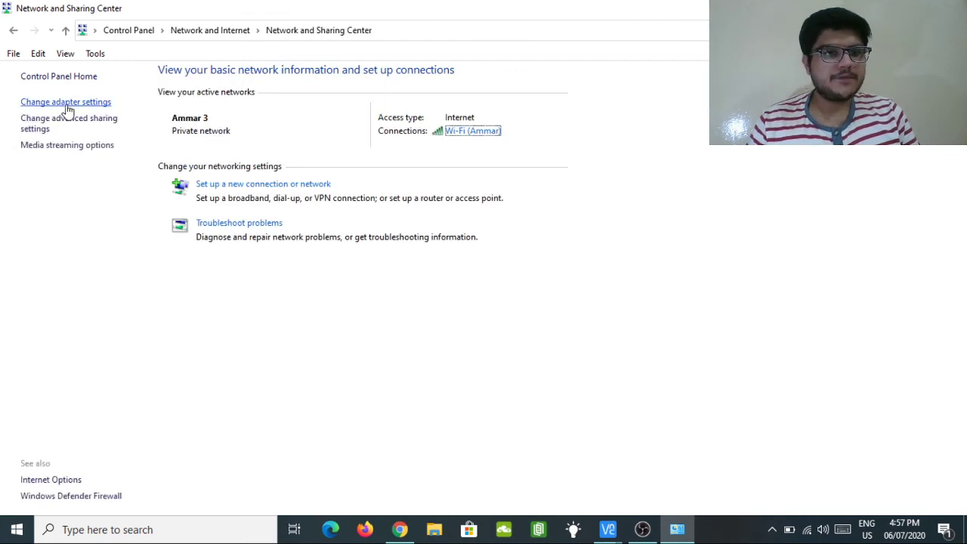
click(65, 104)
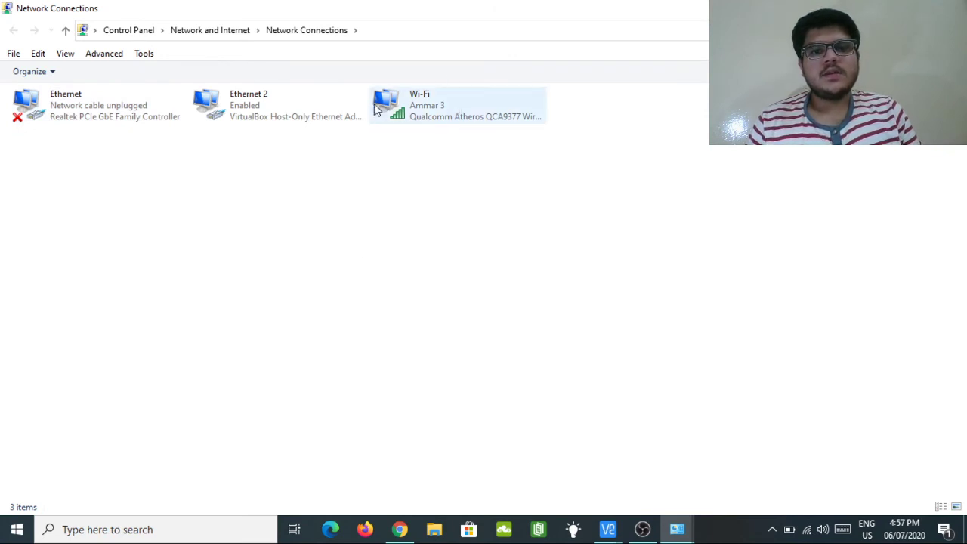
Open the Wi-Fi adapter's IPv4 properties and check the Advanced DNS tab.
right_click(417, 99)
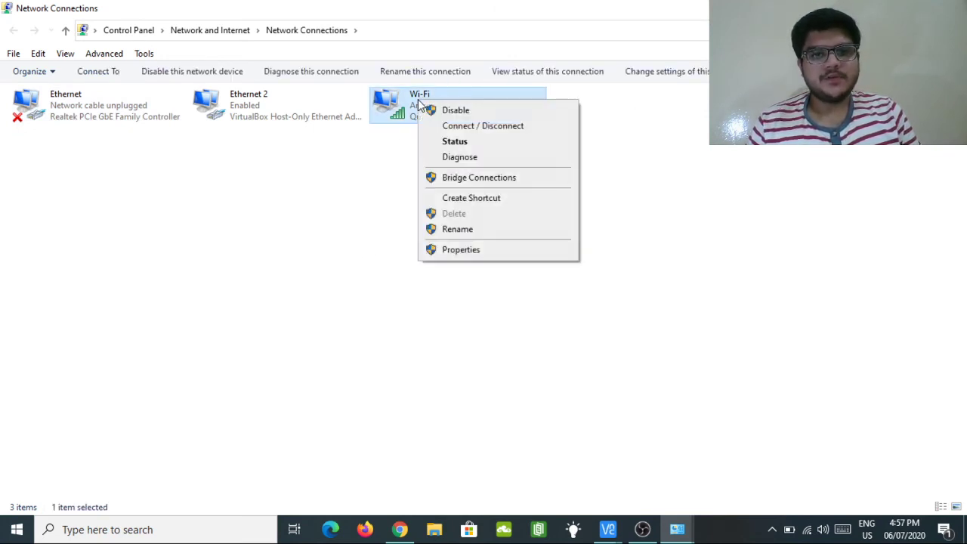
click(463, 250)
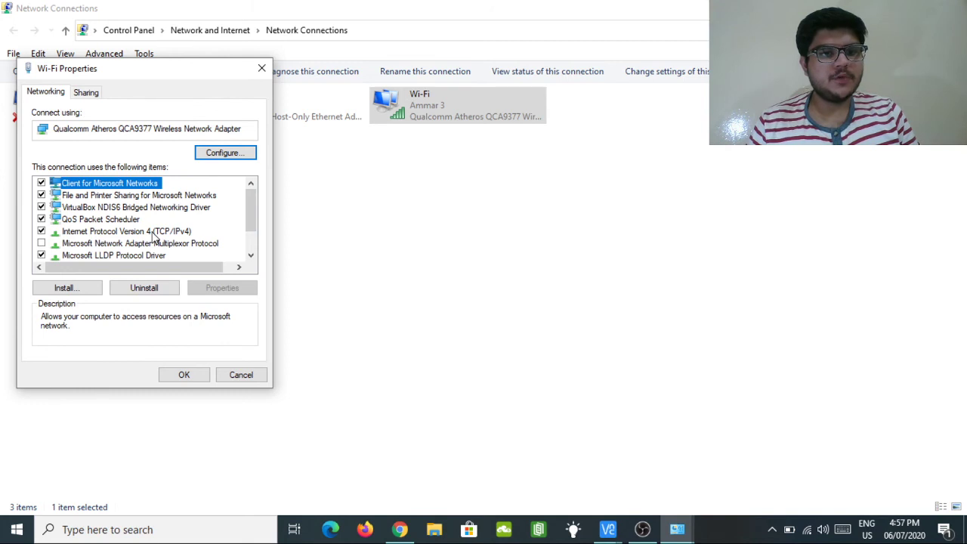
double_click(161, 234)
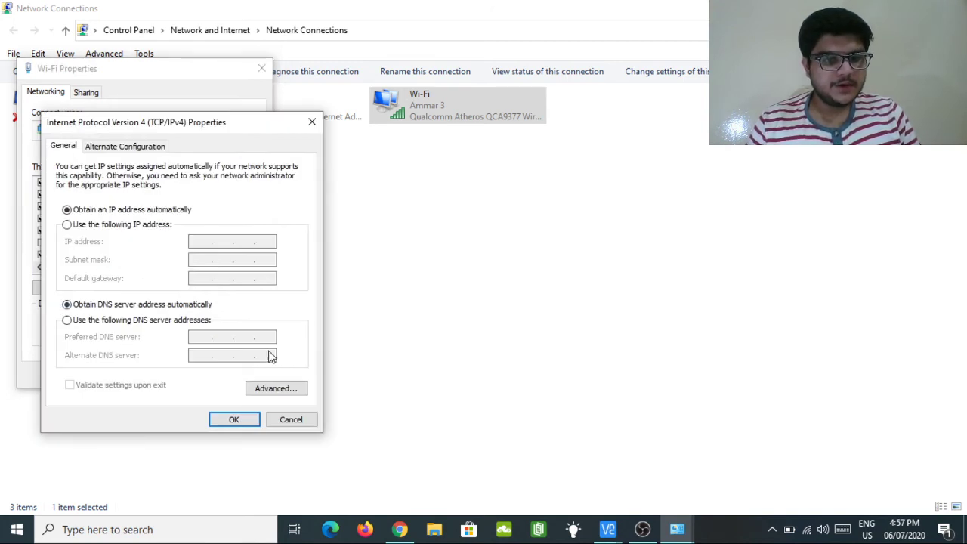
click(276, 388)
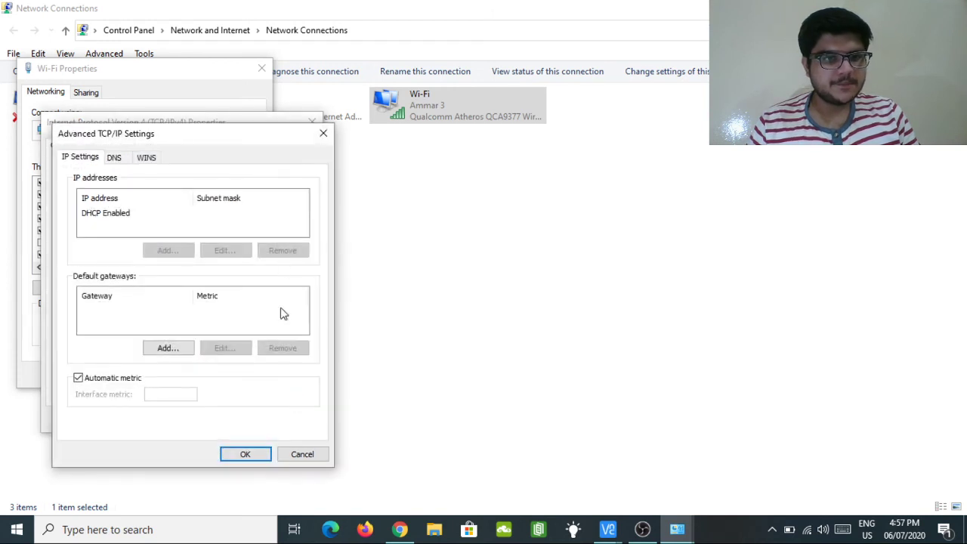
click(116, 160)
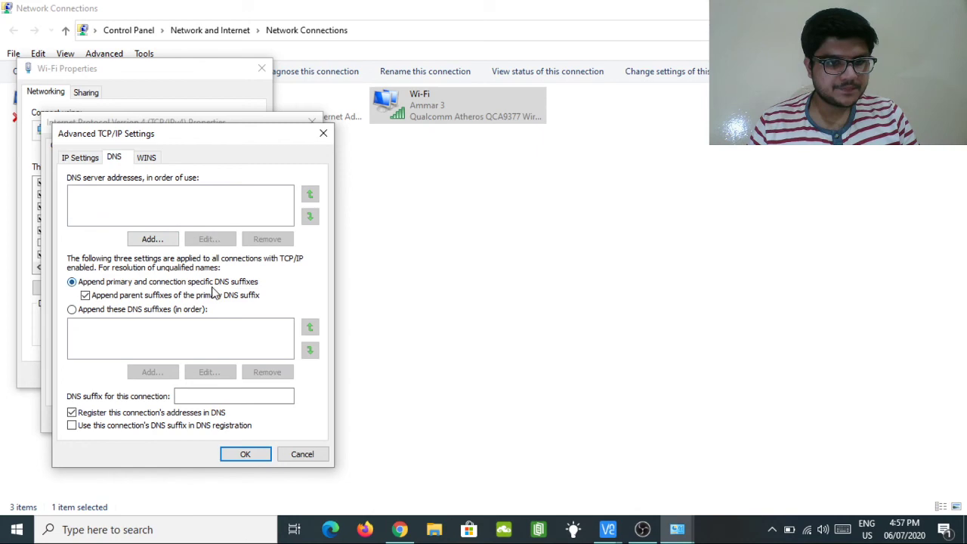
Close the advanced and IPv4 dialogs, then reopen the Wi-Fi IPv4 properties.
click(323, 133)
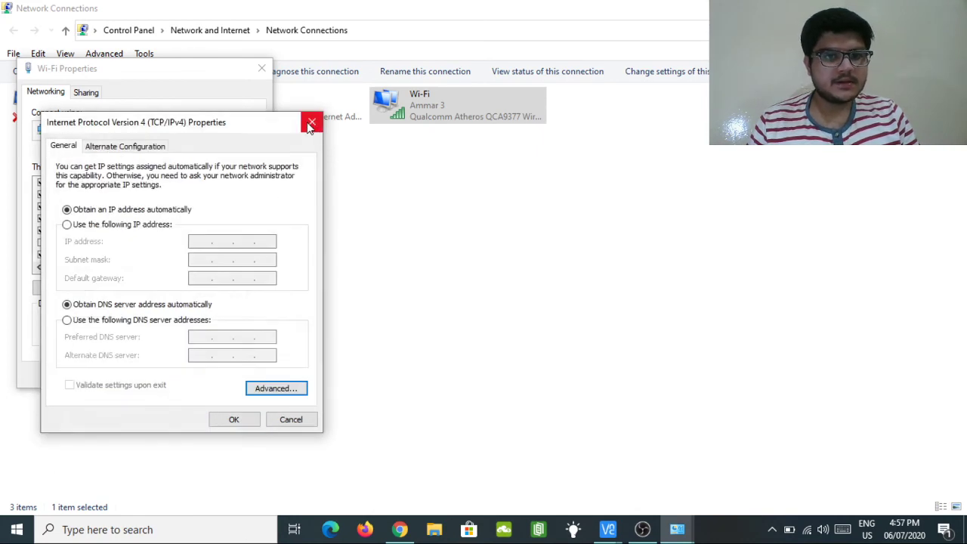
click(313, 122)
double_click(144, 231)
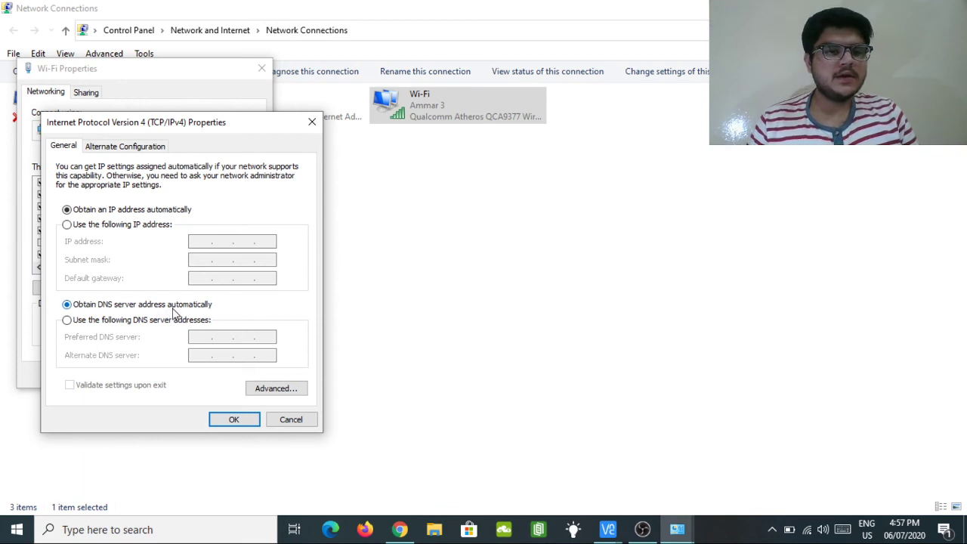
Start a manual DNS entry of 192.168, revert to automatic DNS, and close IPv4 properties.
click(172, 325)
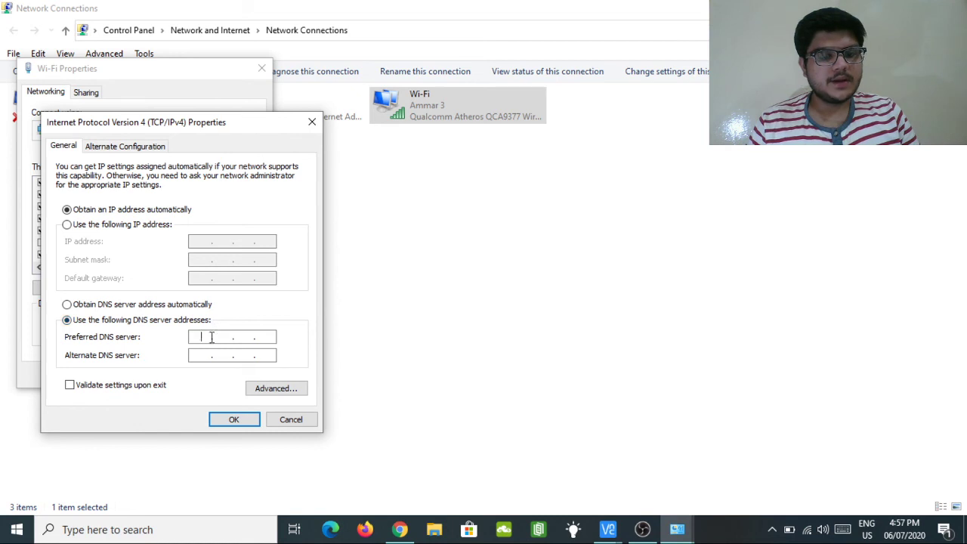
text(19)
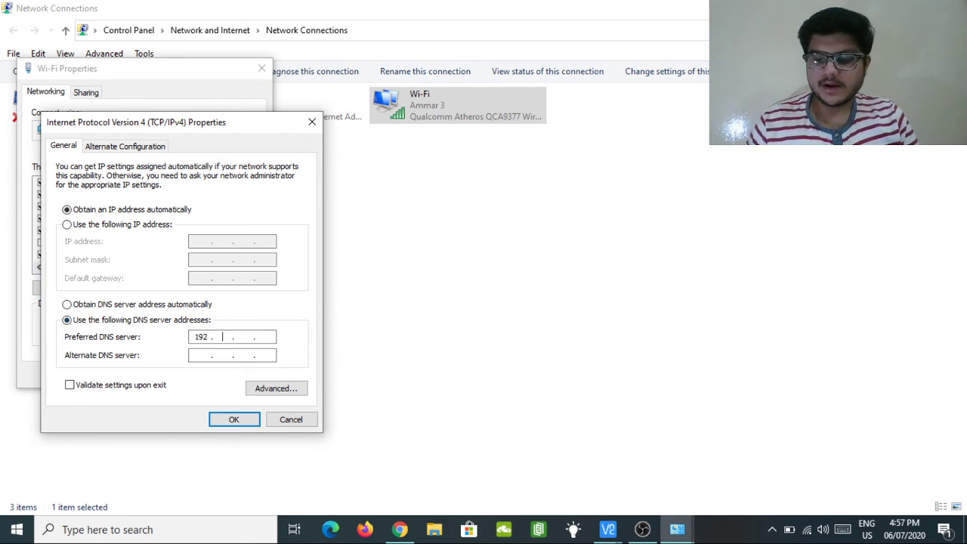
text(2 . )
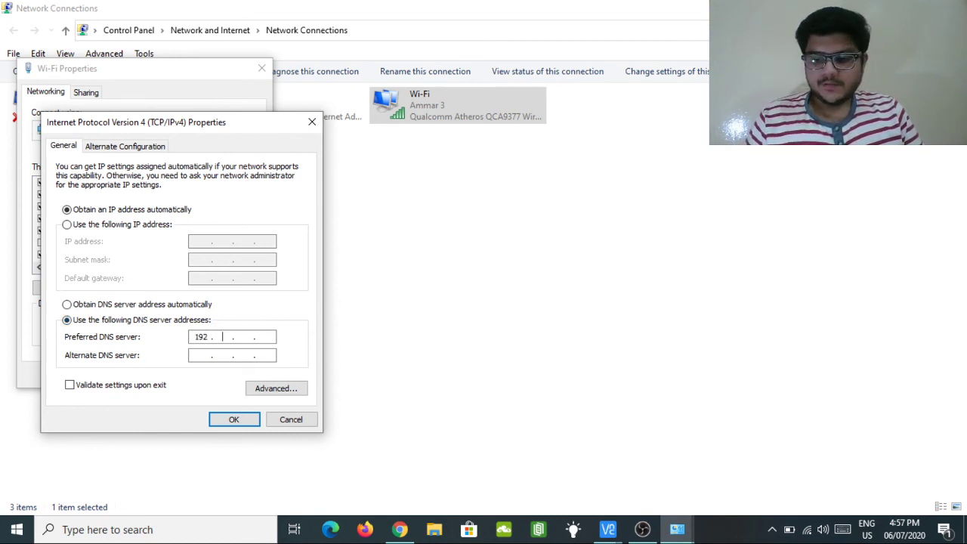
text(168)
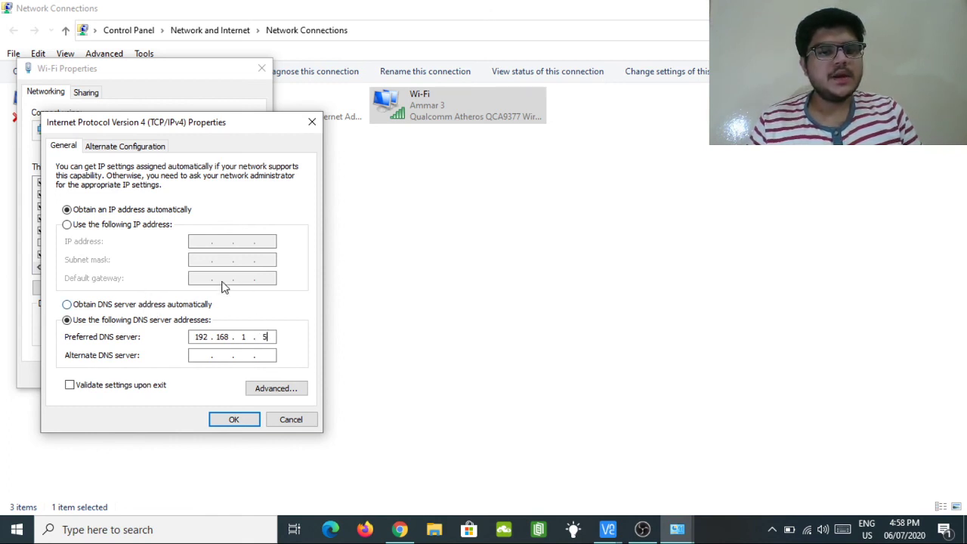
click(134, 304)
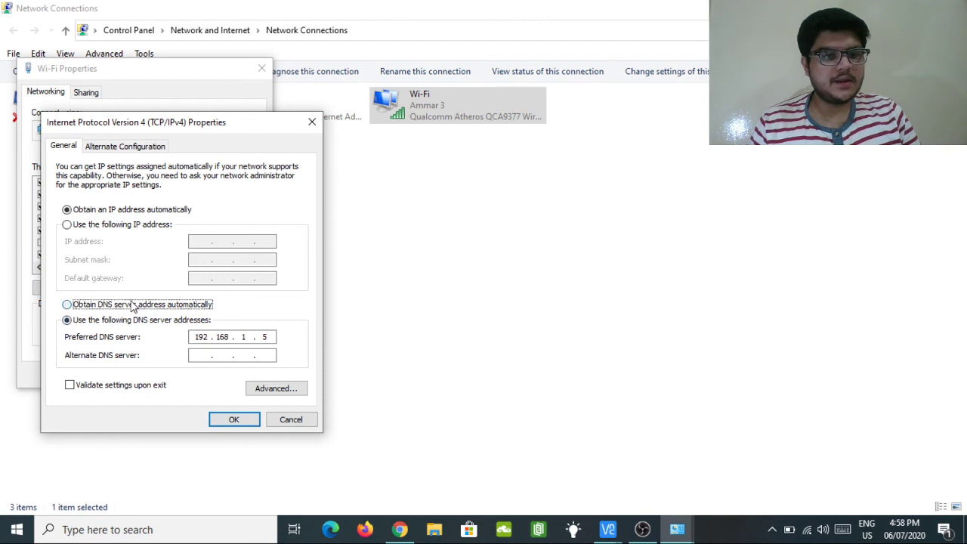
click(312, 122)
Close the Wi-Fi properties and load cnn.com in Edge.
click(261, 68)
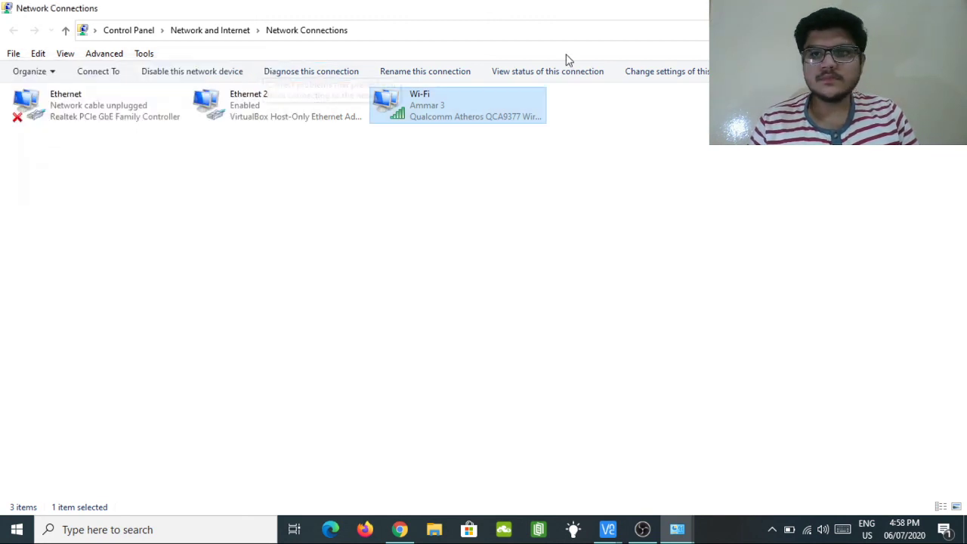
click(332, 522)
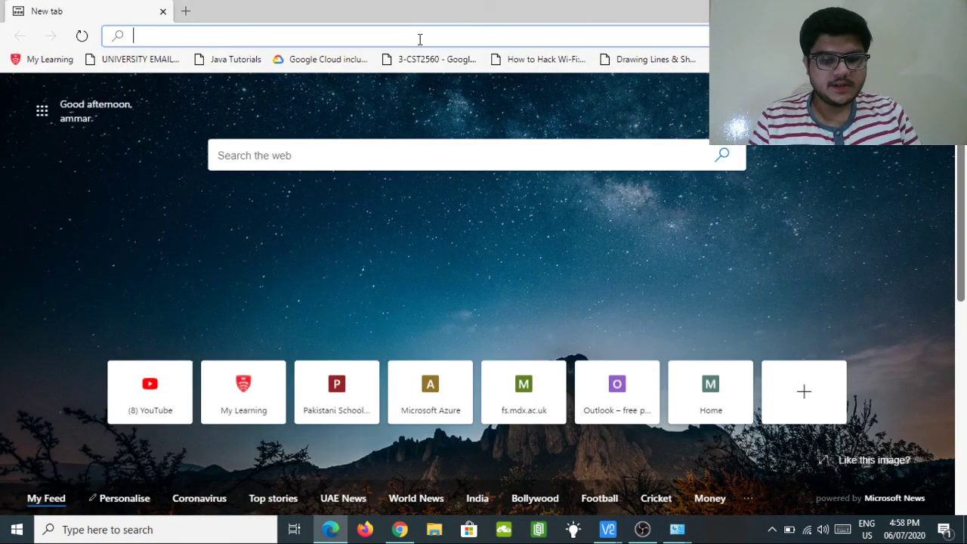
text(cnn.com)
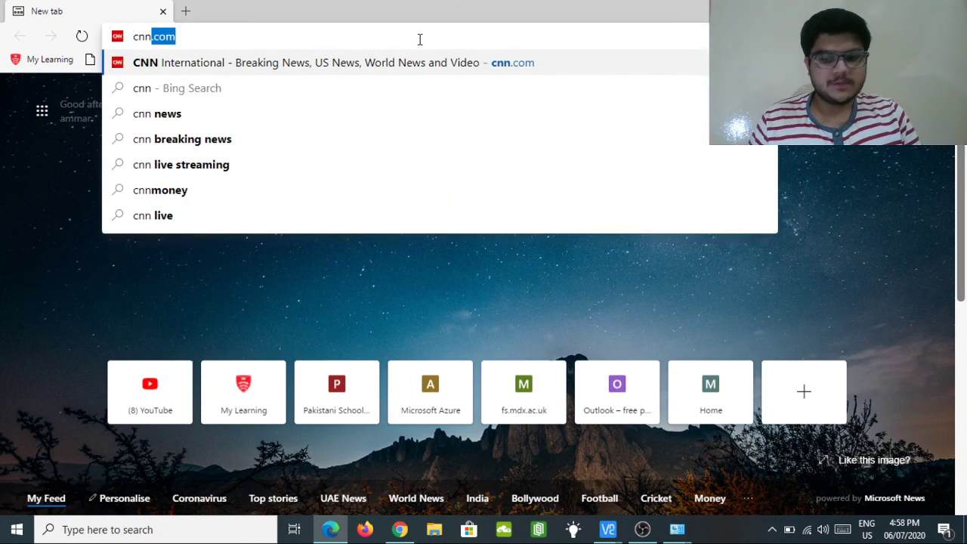
key(Return)
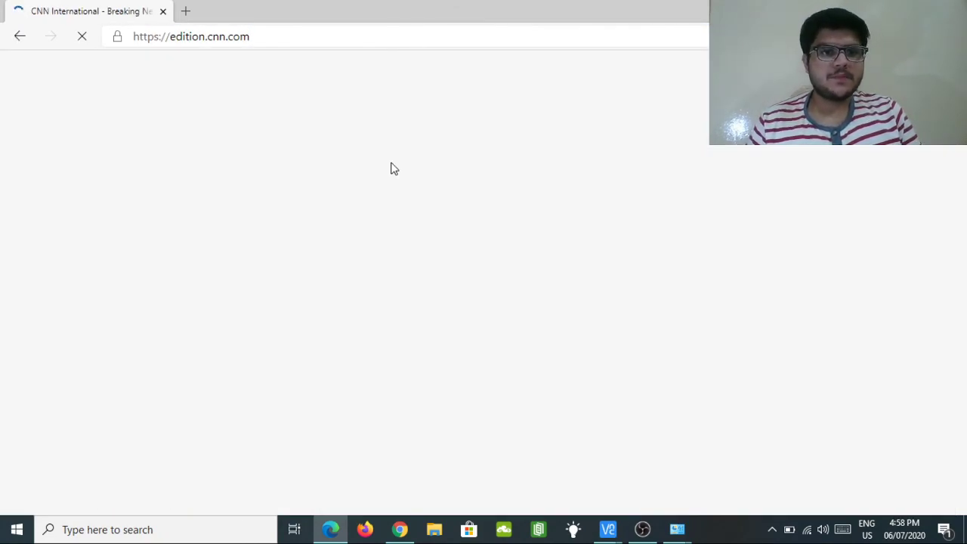
Snap the Pi-hole dashboard to the left and CNN to the right, then scroll CNN.
click(398, 530)
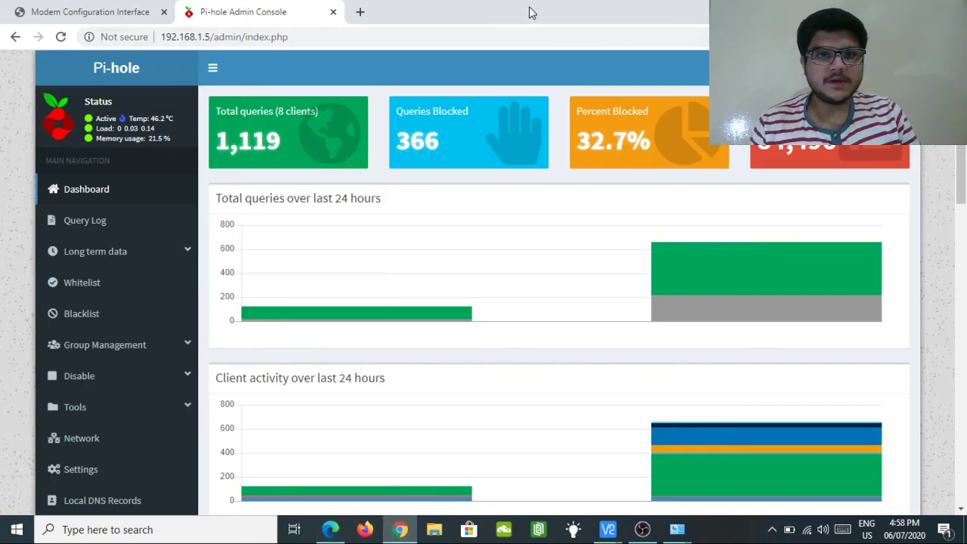
drag(531, 15, 1, 90)
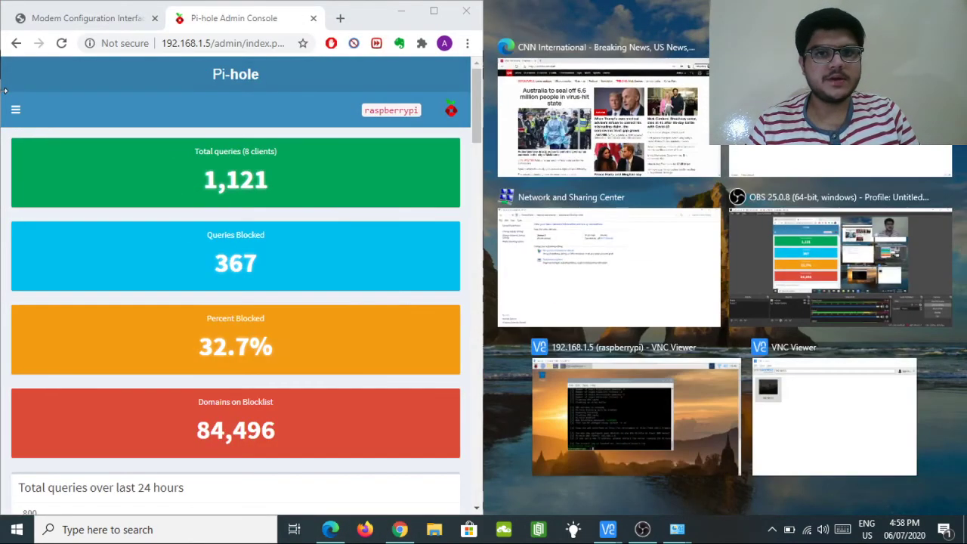
click(597, 89)
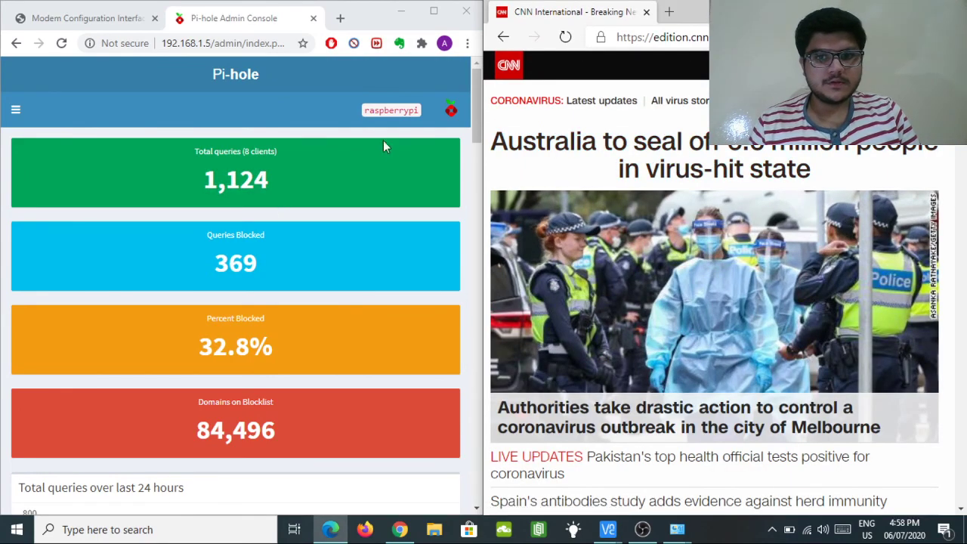
scroll(708, 314, down, 10)
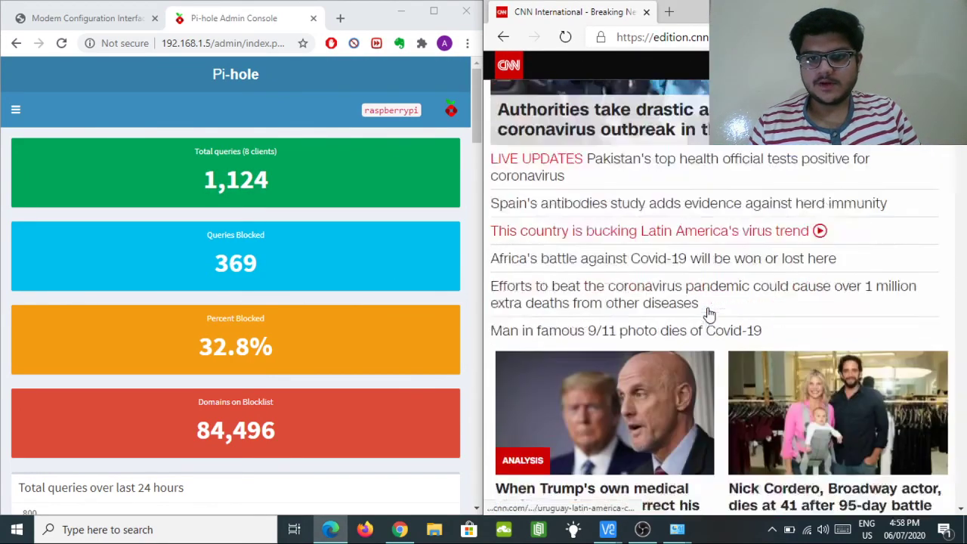
scroll(709, 314, down, 15)
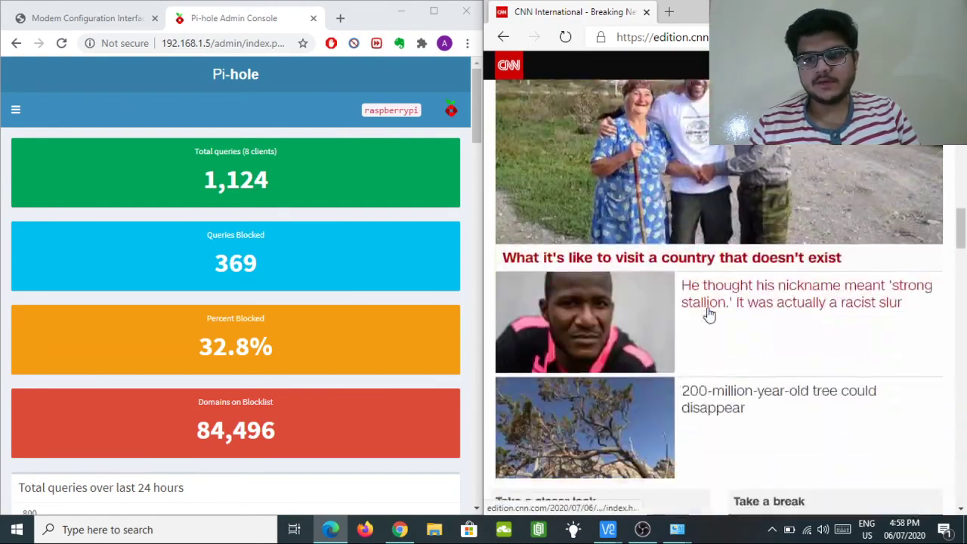
scroll(710, 315, up, 10)
scroll(709, 314, up, 10)
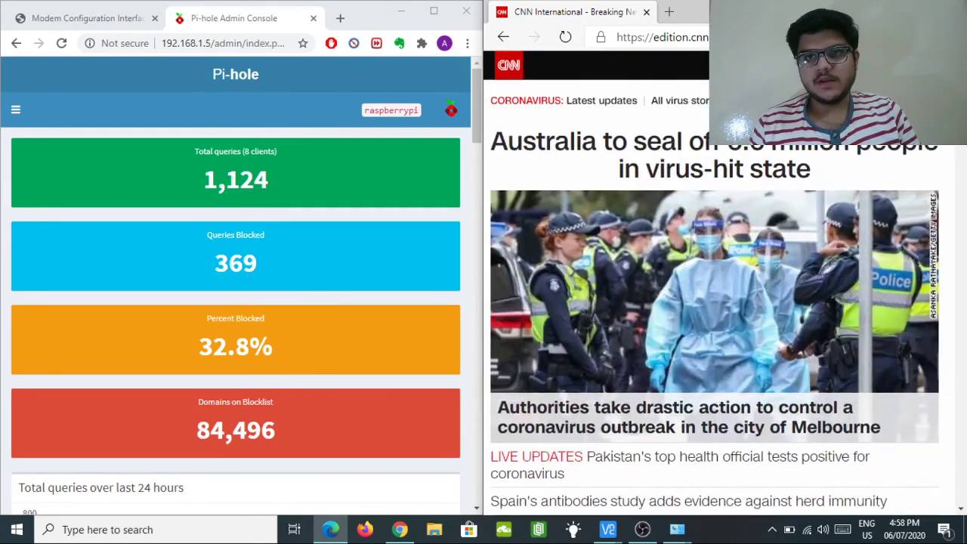
Load fox.com in Edge and scroll its homepage while Pi-hole counts rise.
key(ctrl+l)
text(f)
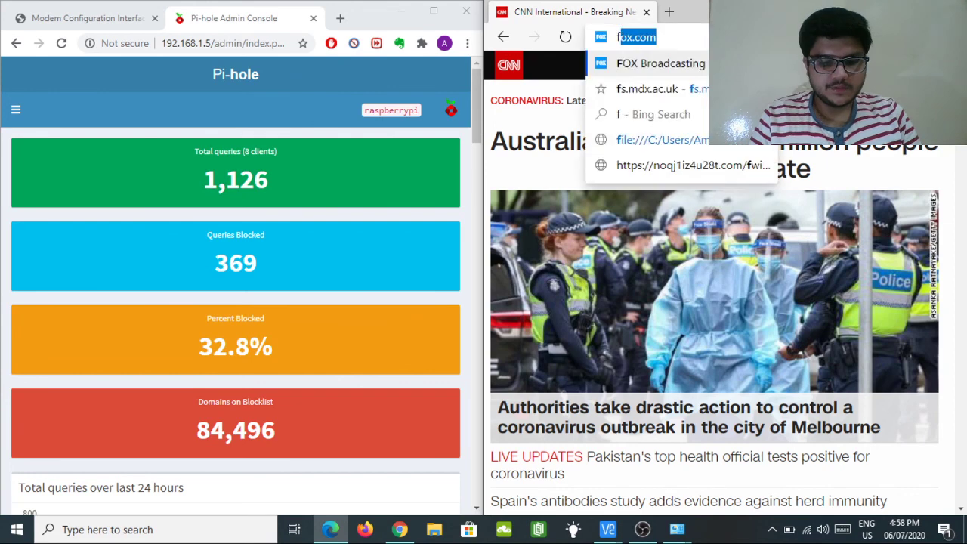
text(ox.com)
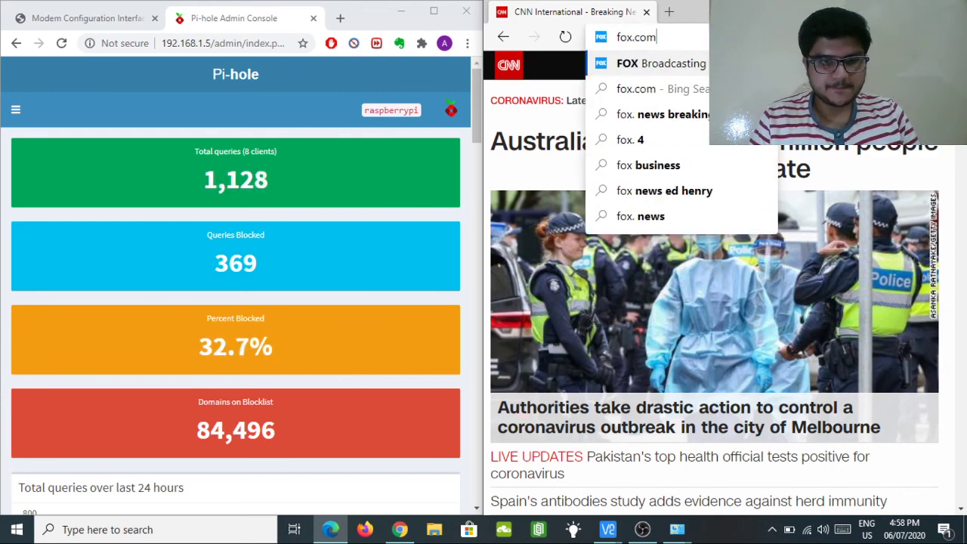
key(Return)
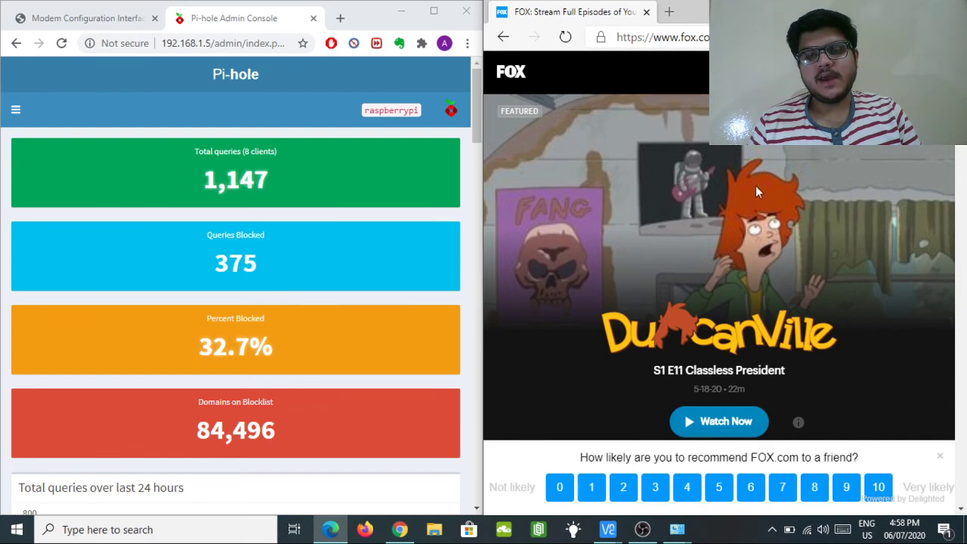
scroll(745, 141, down, 3)
scroll(746, 149, down, 10)
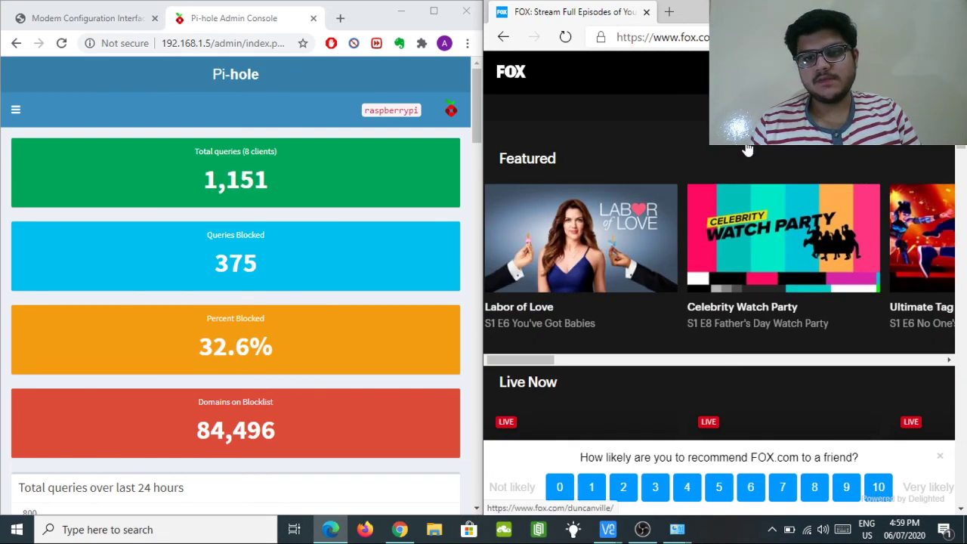
scroll(746, 149, down, 4)
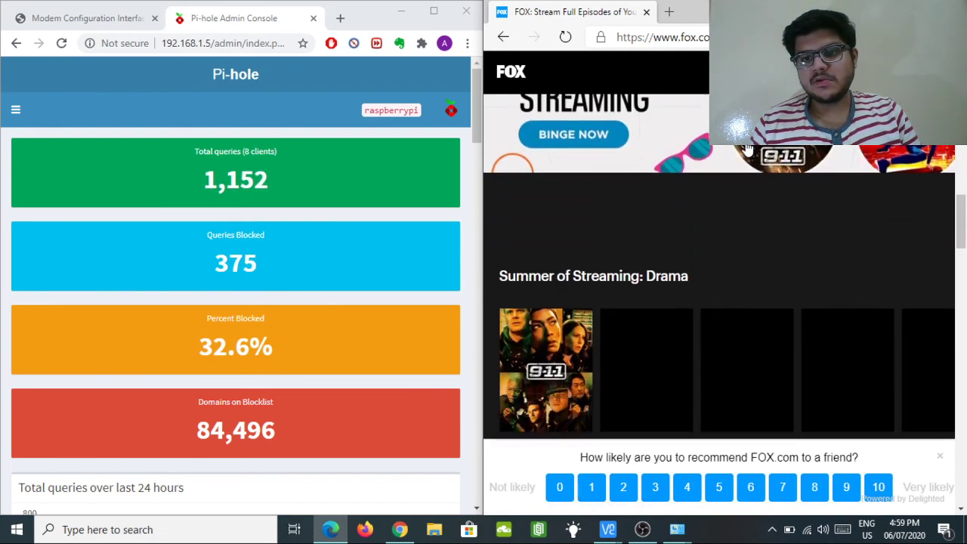
scroll(746, 149, up, 15)
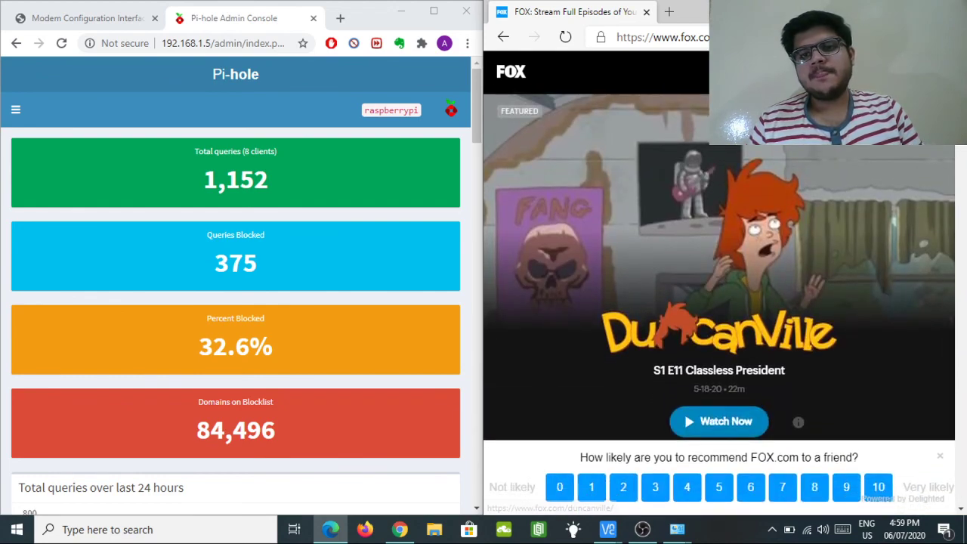
click(756, 37)
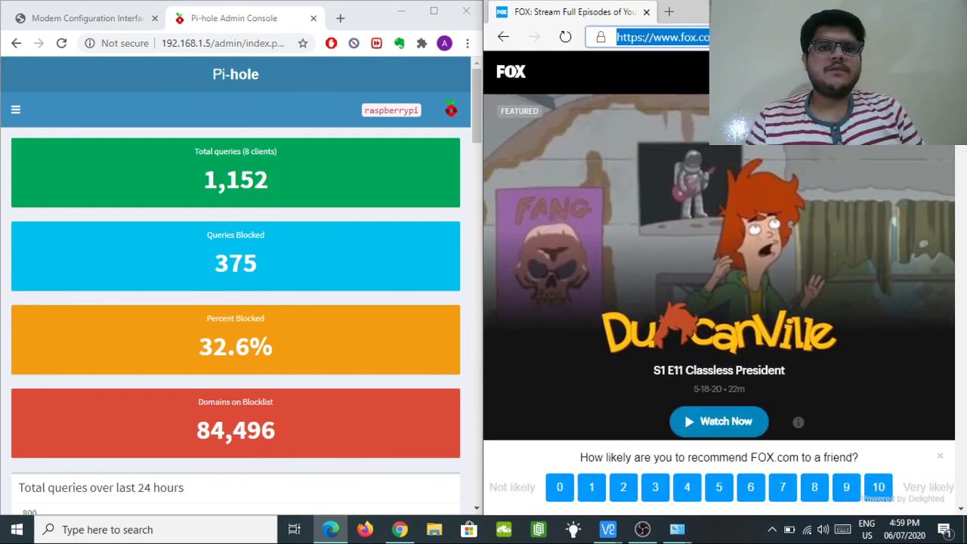